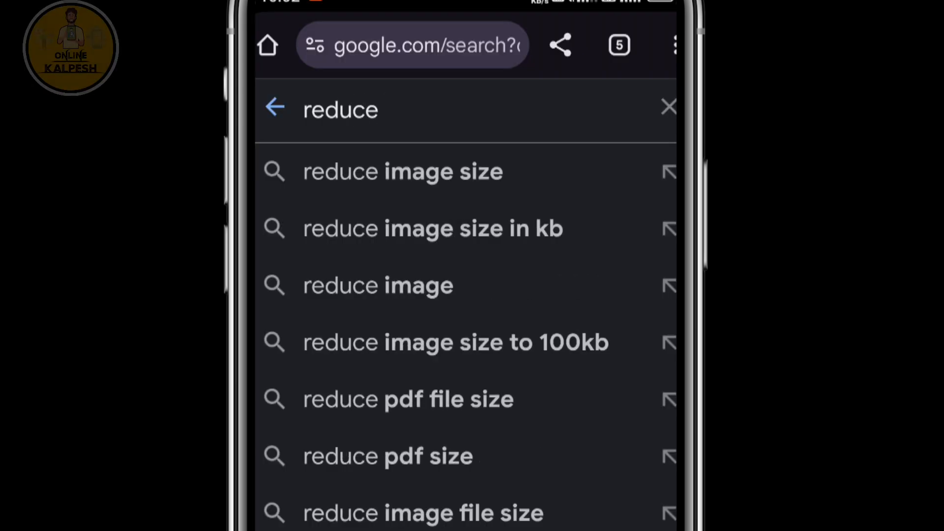
# Search for ways to reduce image size and open the Reduce Images site.
pyautogui.click(541, 176)
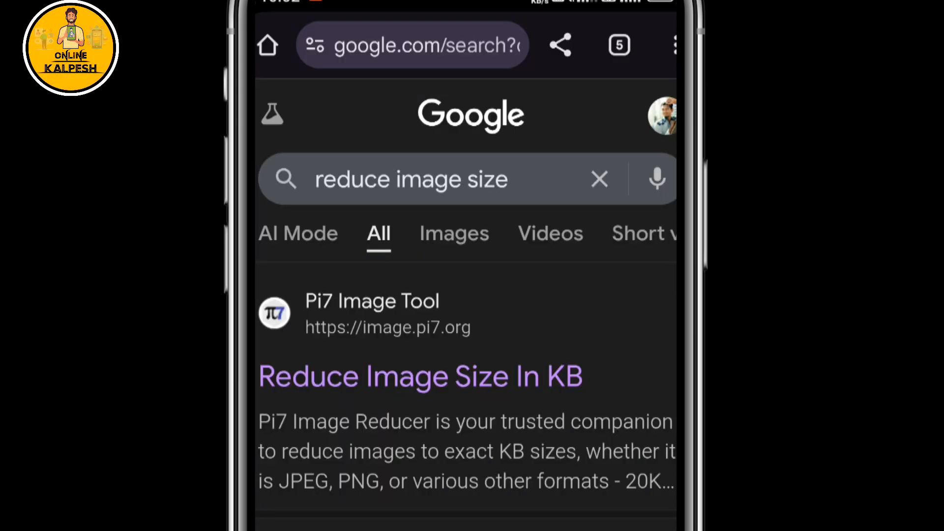
pyautogui.scroll(-8, 466, 305)
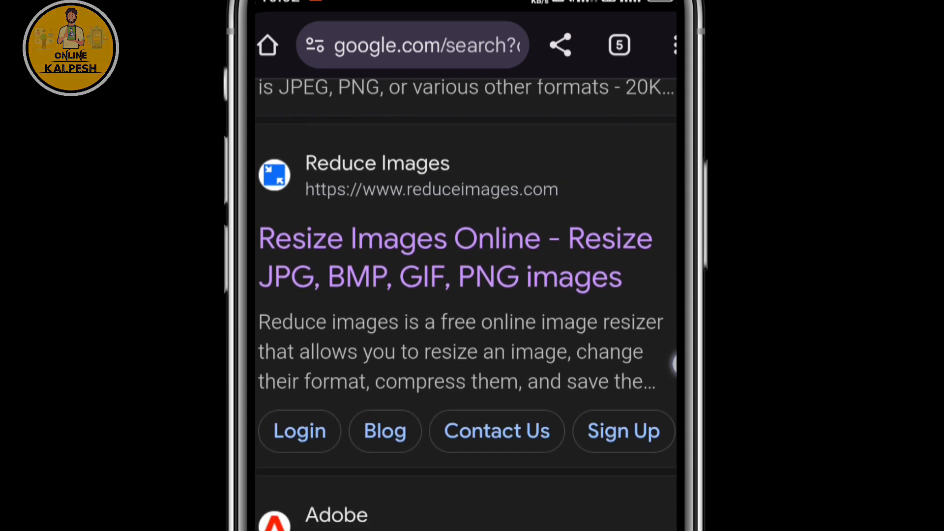
pyautogui.click(522, 274)
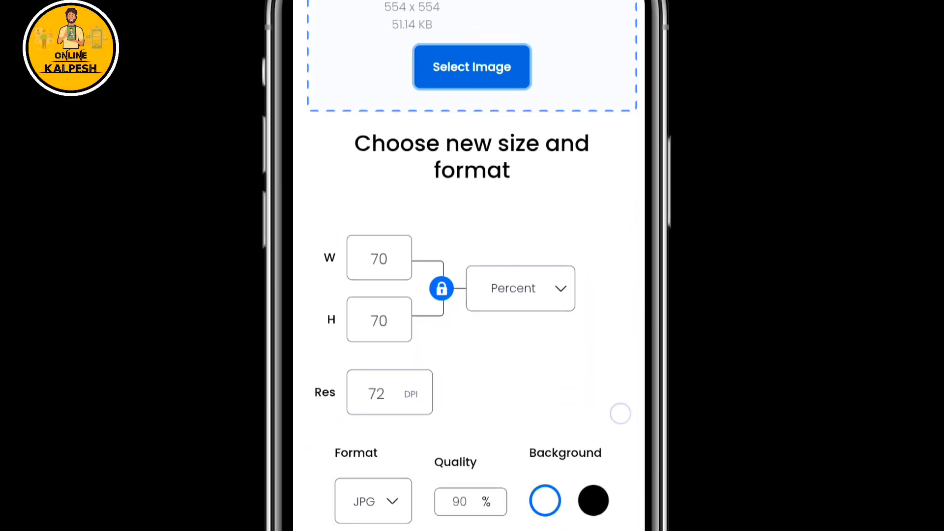
# Check the size unit options for the 554 x 554 photo, keeping Percent at 70%.
pyautogui.scroll(-2, 472, 266)
pyautogui.click(554, 249)
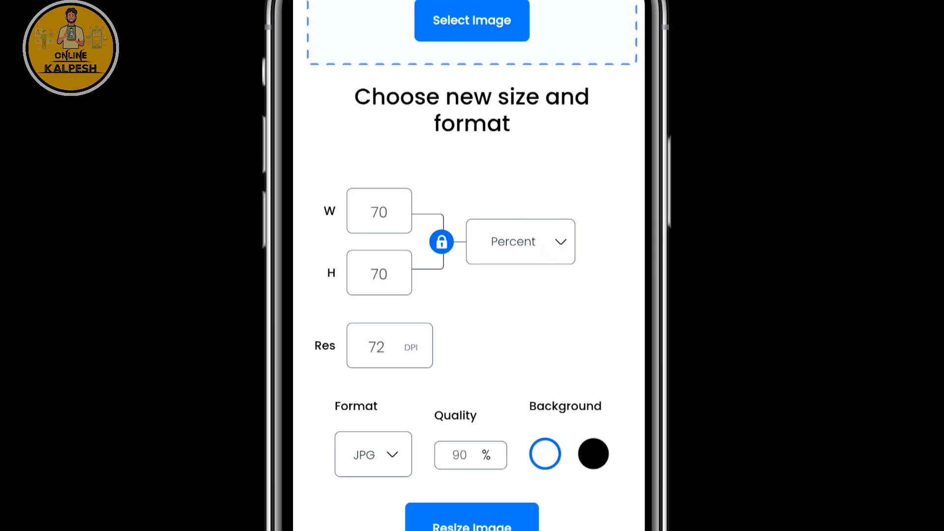
pyautogui.press('Escape')
pyautogui.scroll(-2, 622, 401)
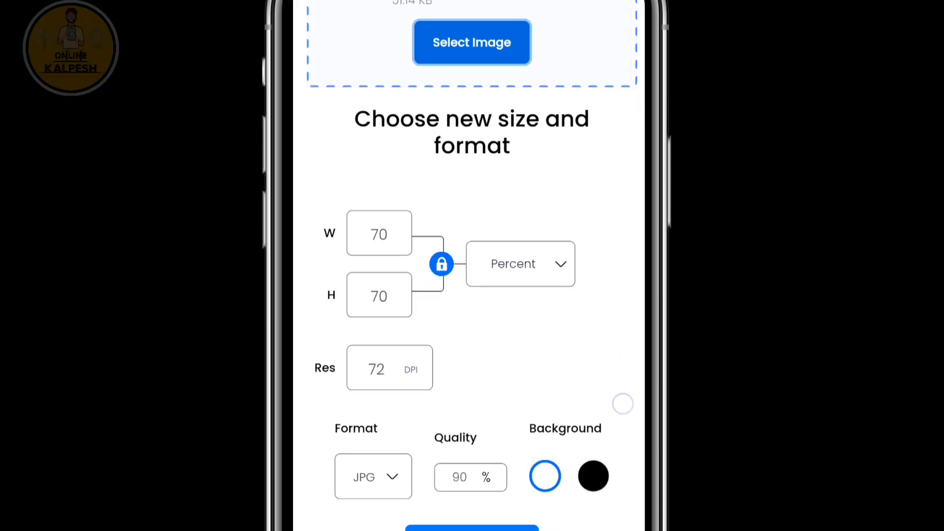
pyautogui.click(553, 249)
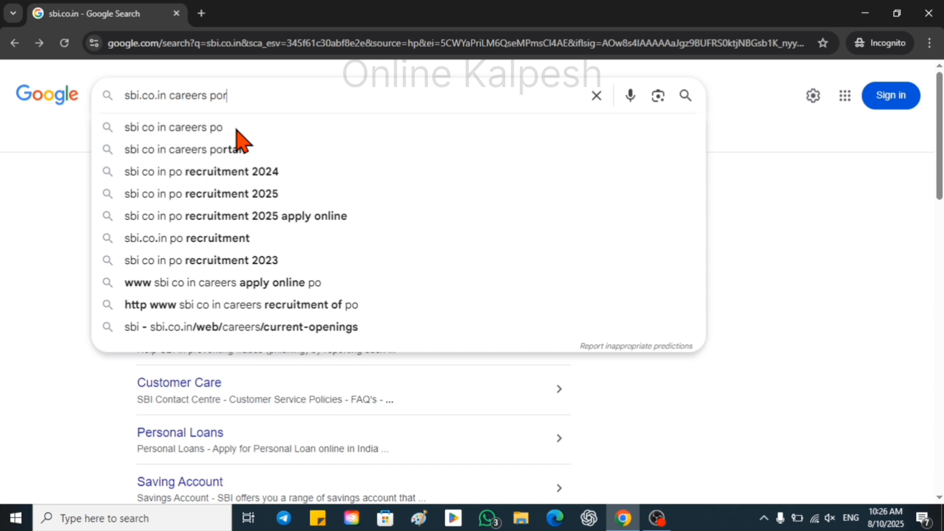
# Search for the SBI careers portal and open the SBI Careers home page.
pyautogui.write('rtal')
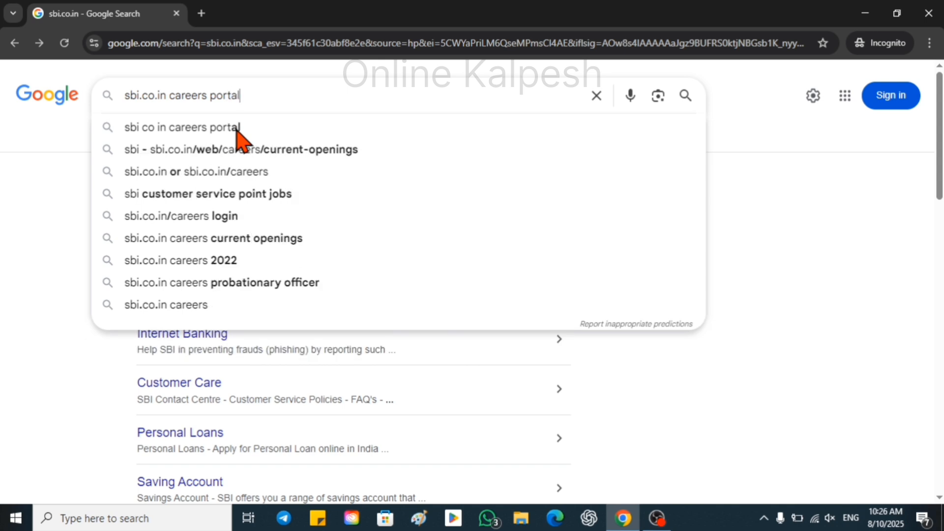
pyautogui.press('Return')
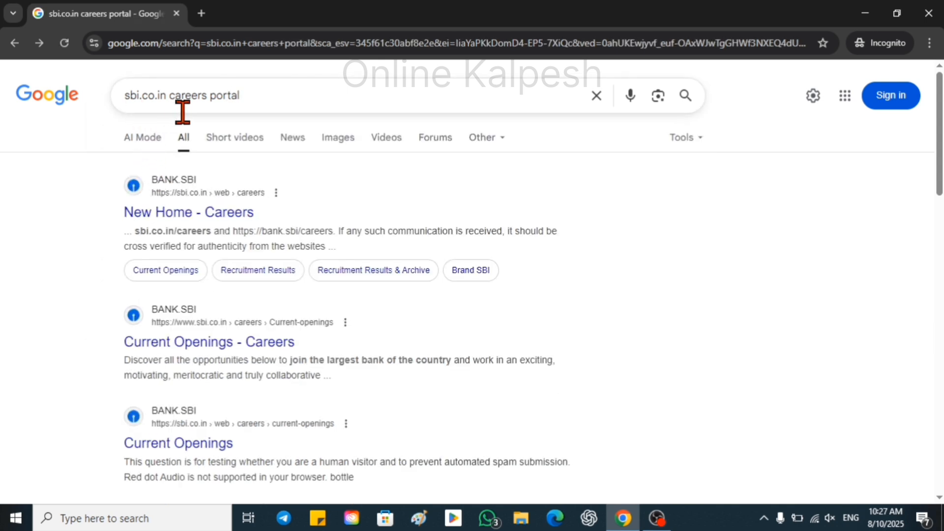
pyautogui.click(180, 220)
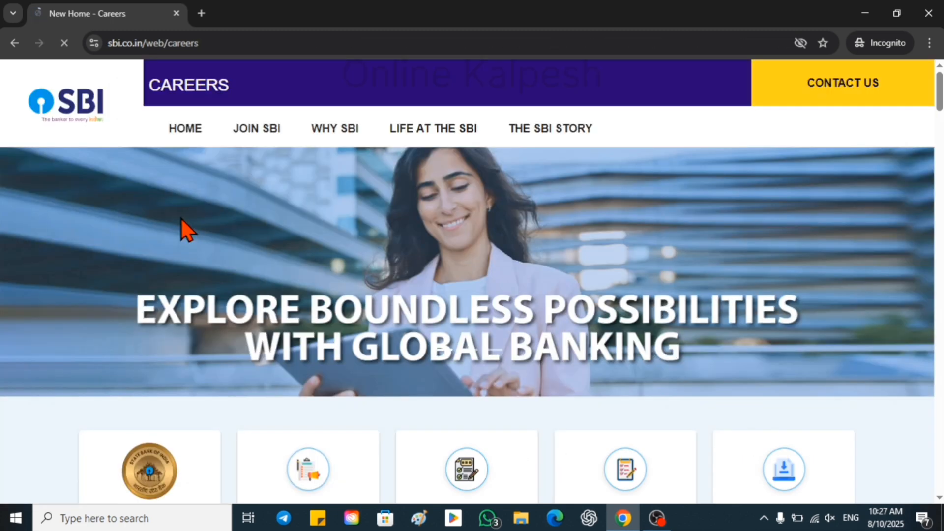
# Go to Current Openings and expand the Junior Associates recruitment listing.
pyautogui.scroll(-3, 366, 186)
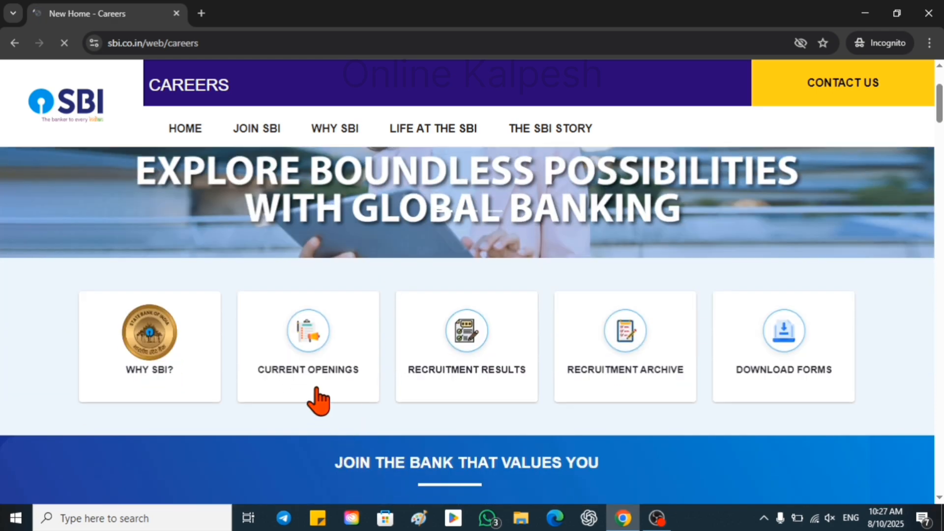
pyautogui.click(302, 373)
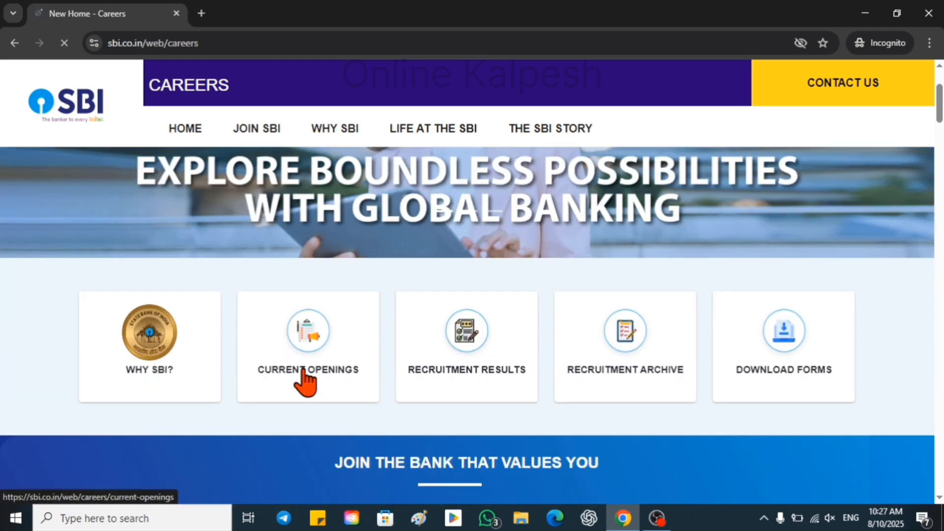
pyautogui.scroll(-4, 306, 380)
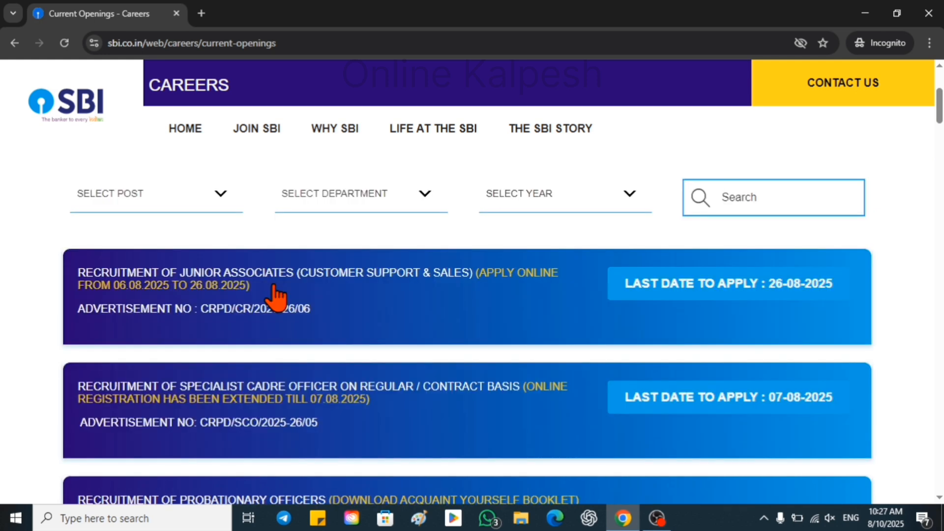
pyautogui.click(393, 289)
pyautogui.scroll(-1, 688, 334)
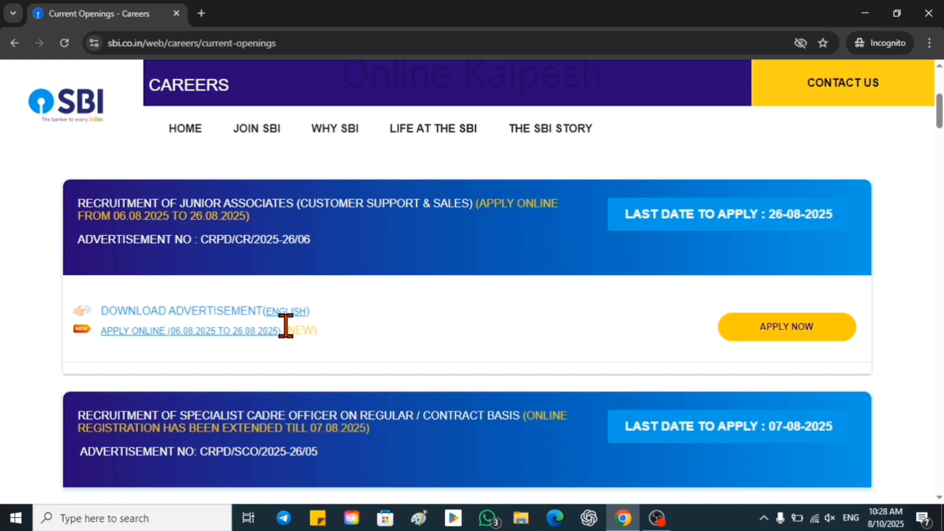
# Read the English Junior Associates advertisement PDF, close it, and choose APPLY NOW.
pyautogui.click(286, 312)
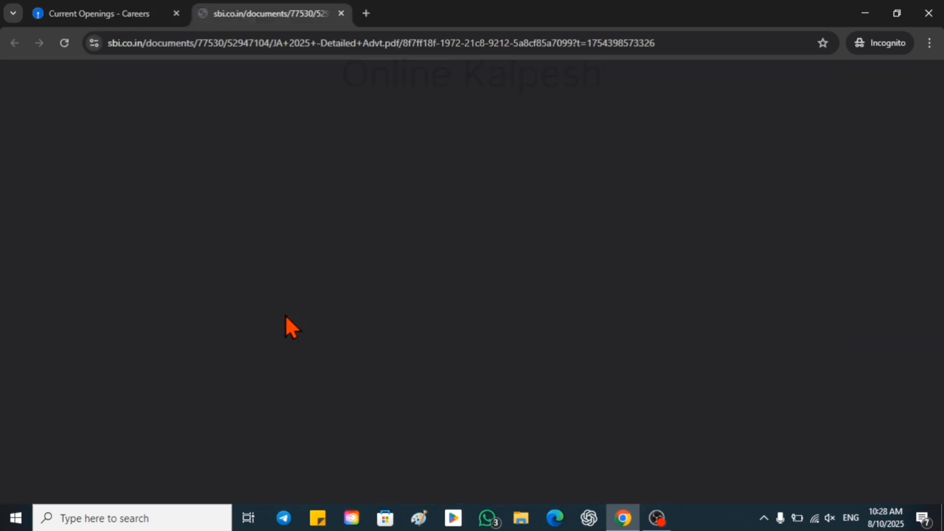
pyautogui.scroll(-15, 479, 296)
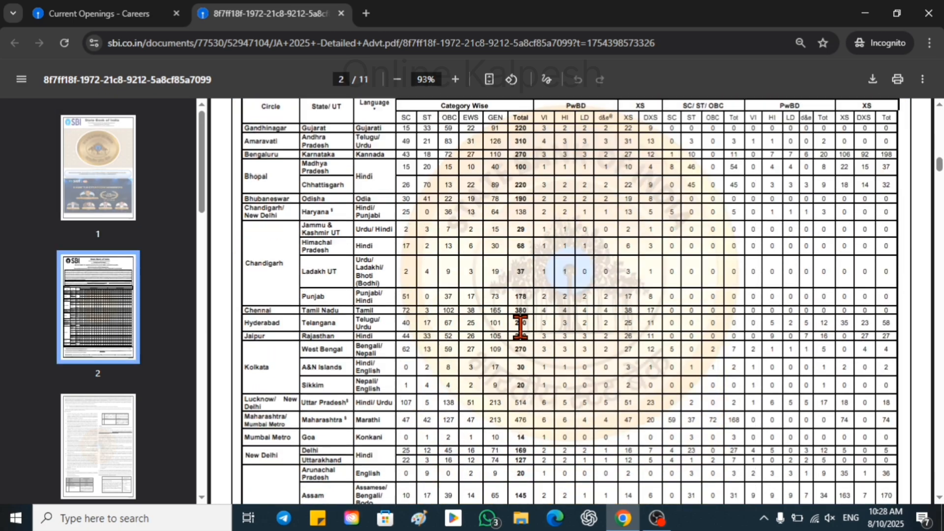
pyautogui.scroll(-10, 520, 329)
pyautogui.hotkey('ctrl', 'w')
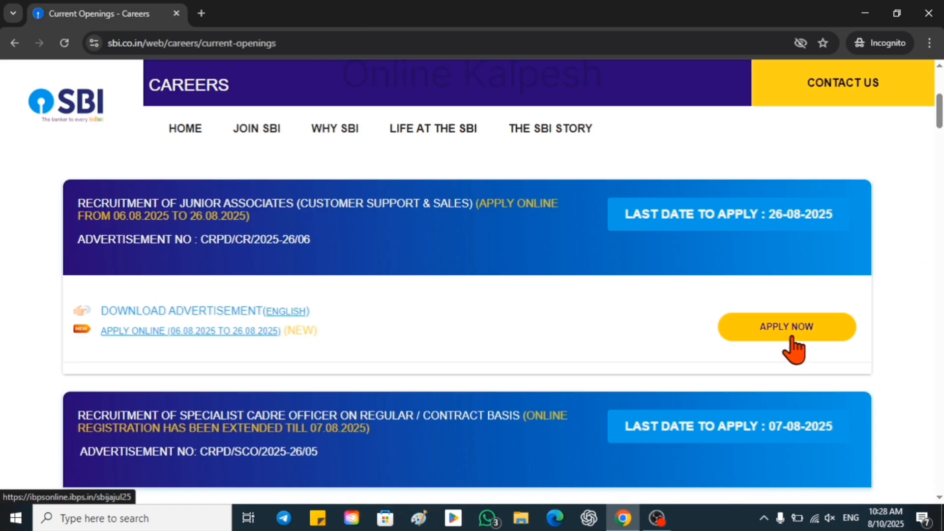
pyautogui.click(791, 338)
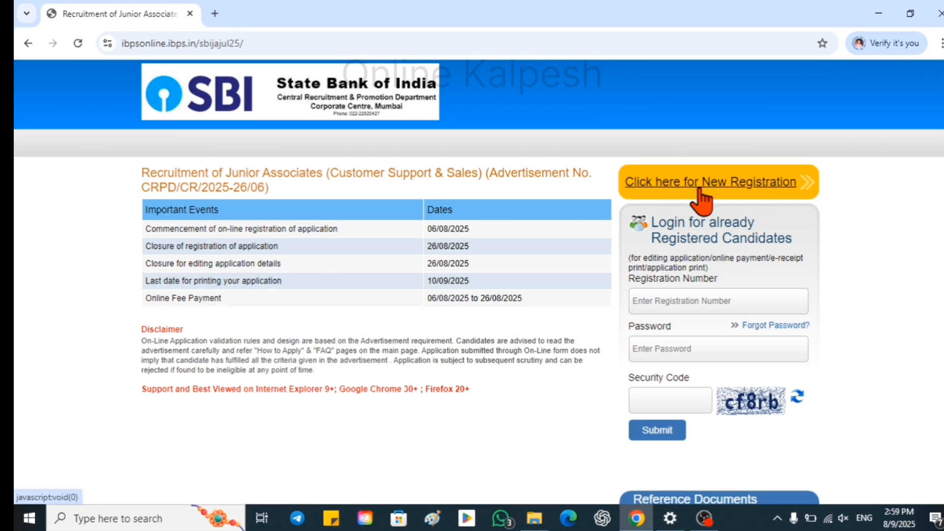
# Start a new candidate registration and scroll down the Basic Info form.
pyautogui.click(701, 193)
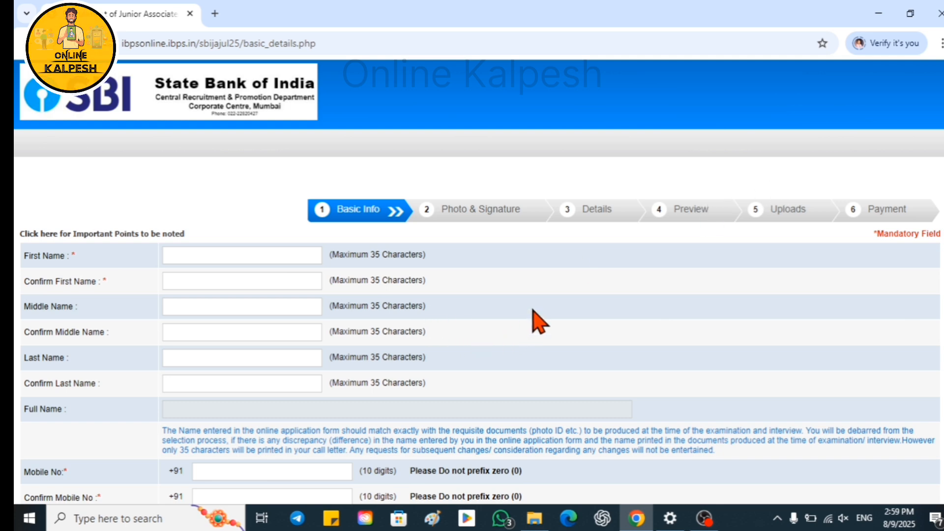
pyautogui.scroll(-2, 540, 322)
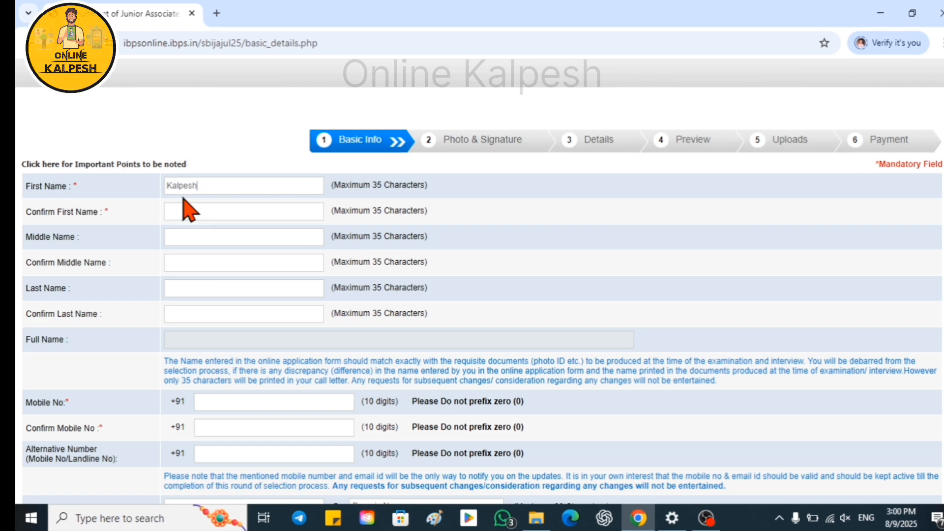
# Enter and confirm the candidate's first, middle and last names.
pyautogui.click(196, 207)
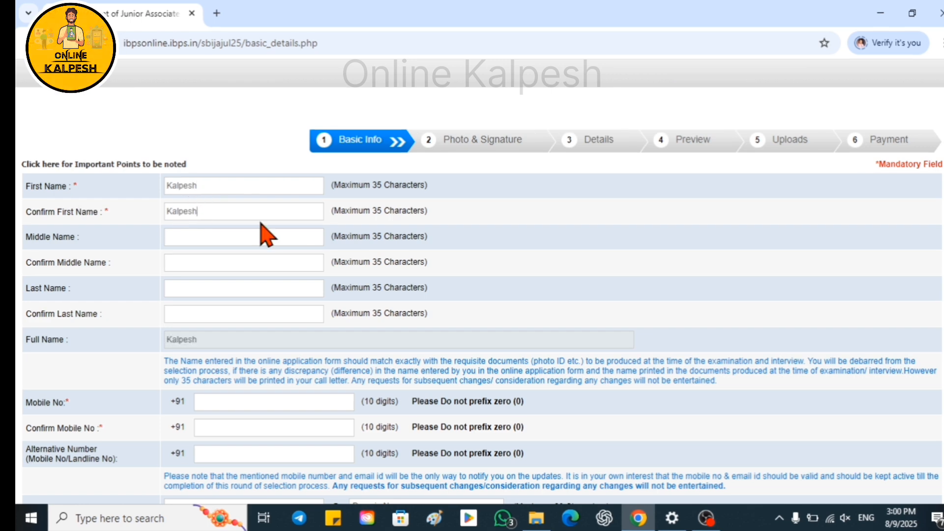
pyautogui.click(198, 236)
pyautogui.click(180, 258)
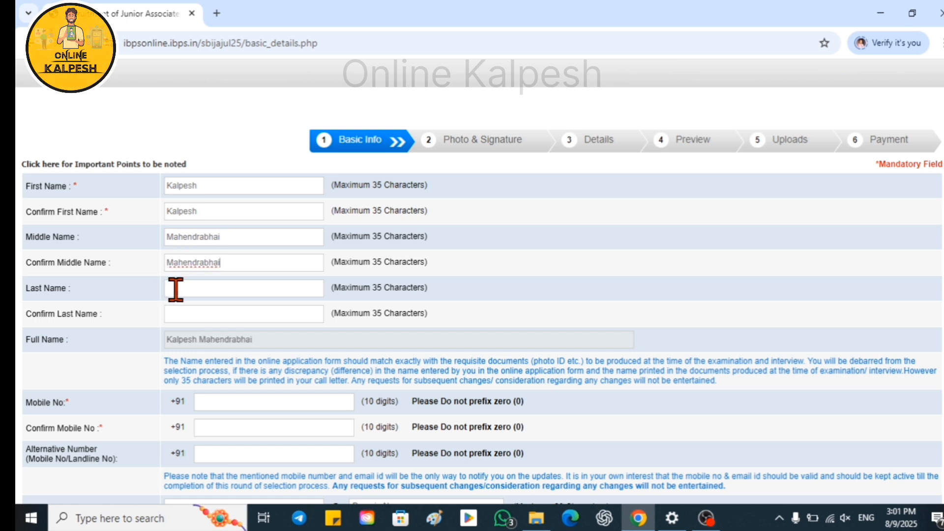
pyautogui.click(175, 289)
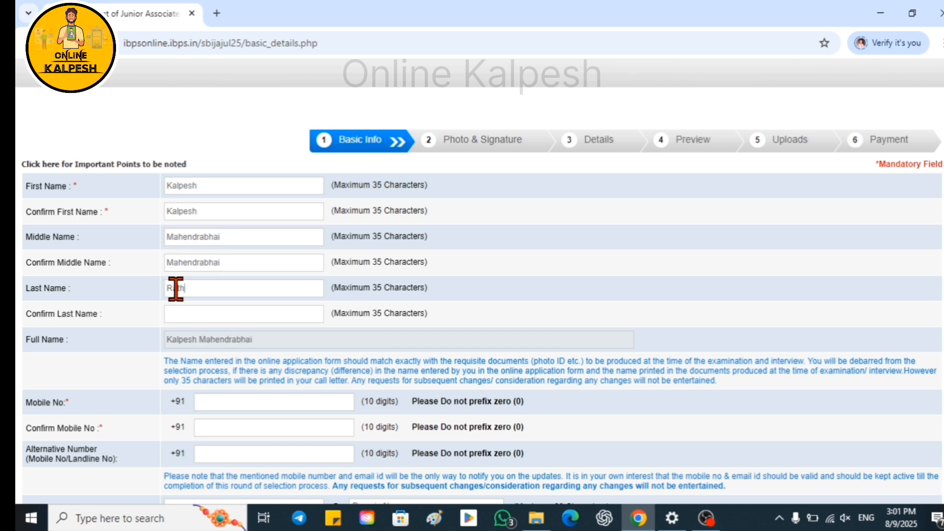
pyautogui.click(185, 315)
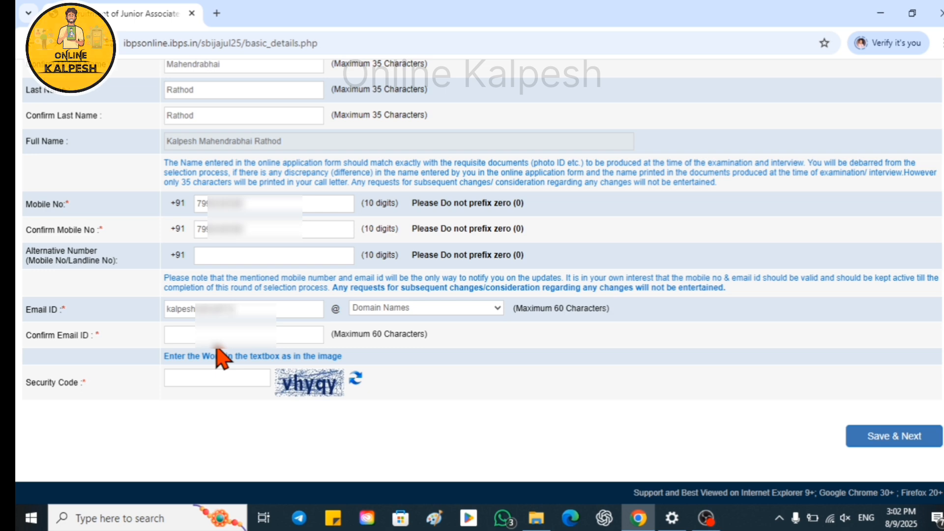
# Choose gmail.com, confirm the email, enter the security code, and save Basic Info.
pyautogui.click(373, 308)
pyautogui.click(384, 361)
pyautogui.click(190, 335)
pyautogui.hotkey('ctrl', 'v')
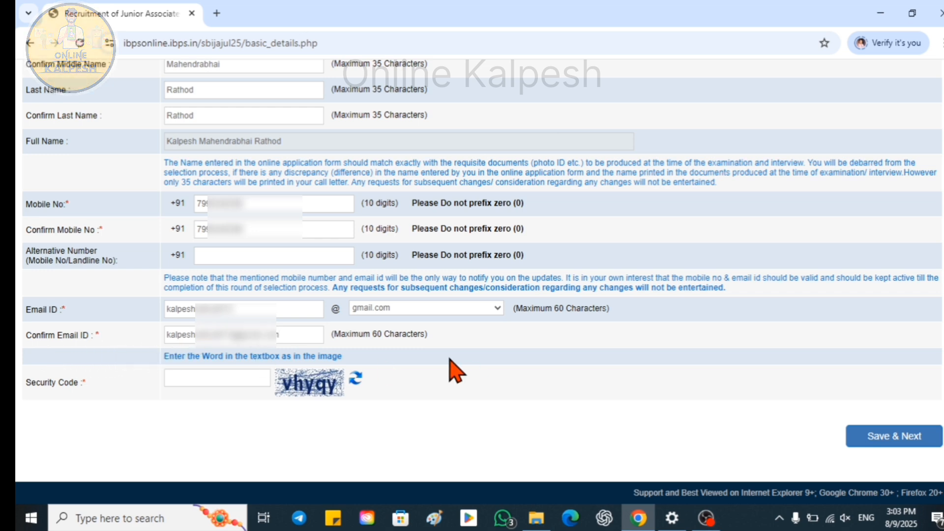
pyautogui.press('Tab')
pyautogui.write('vhyq')
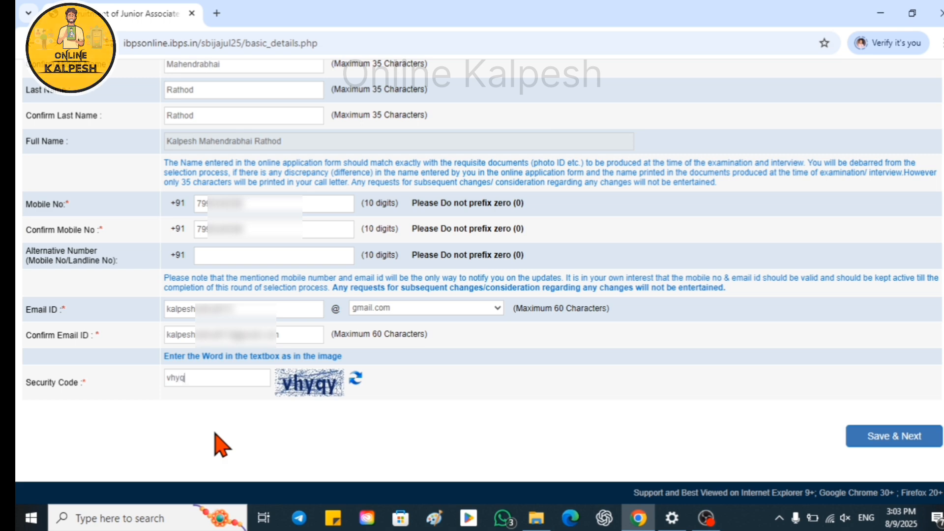
pyautogui.write('y')
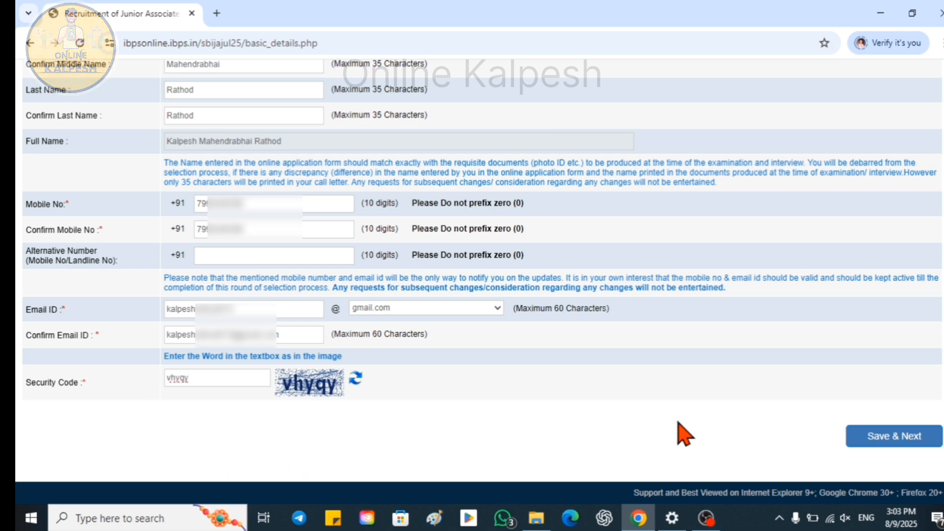
pyautogui.click(896, 436)
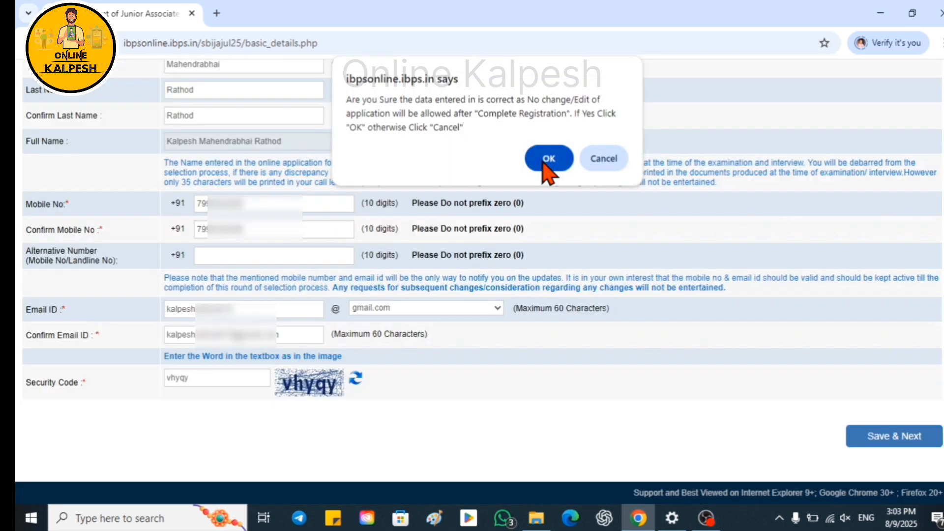
pyautogui.click(548, 159)
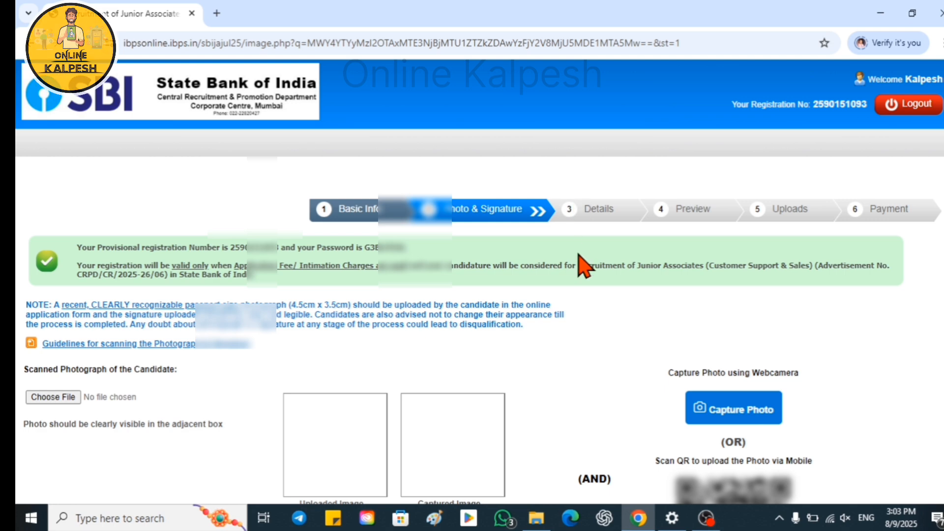
pyautogui.scroll(-1, 588, 301)
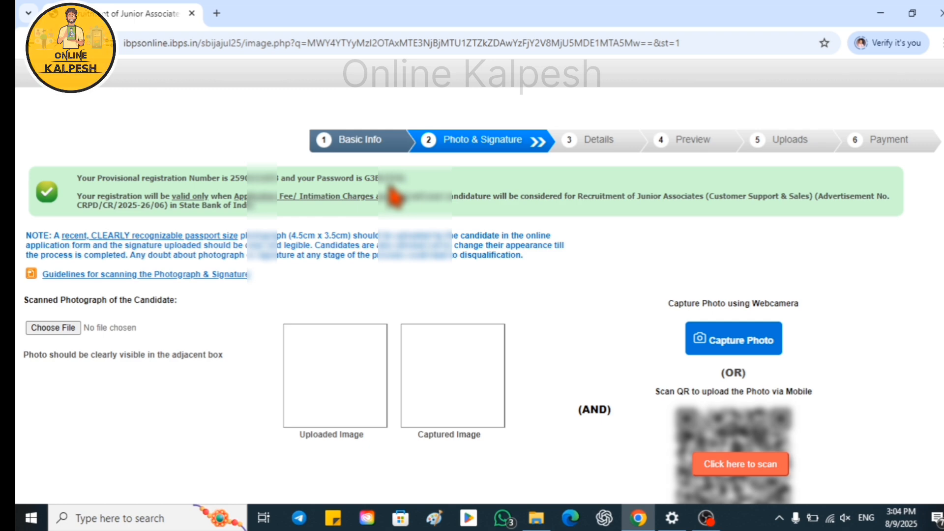
pyautogui.scroll(-2, 339, 248)
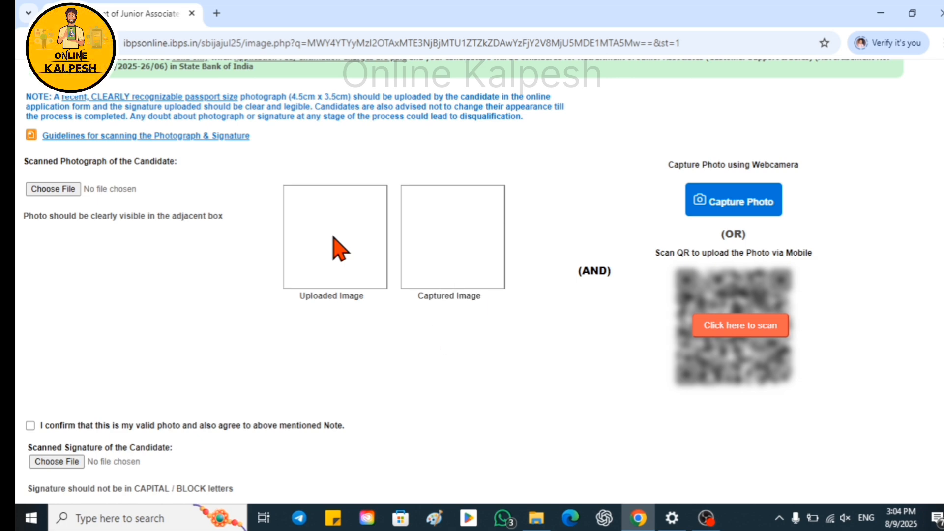
# Upload the passport photo and start a webcam photo capture.
pyautogui.click(50, 191)
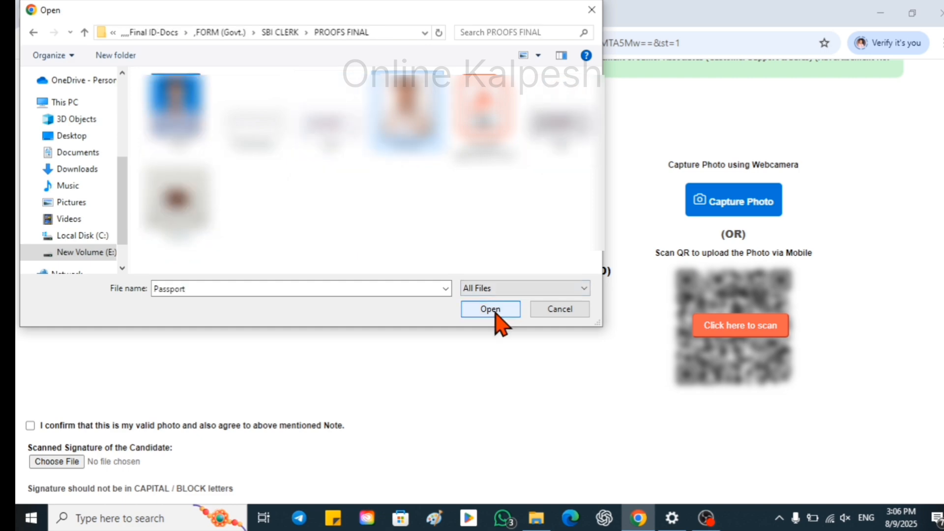
pyautogui.click(494, 312)
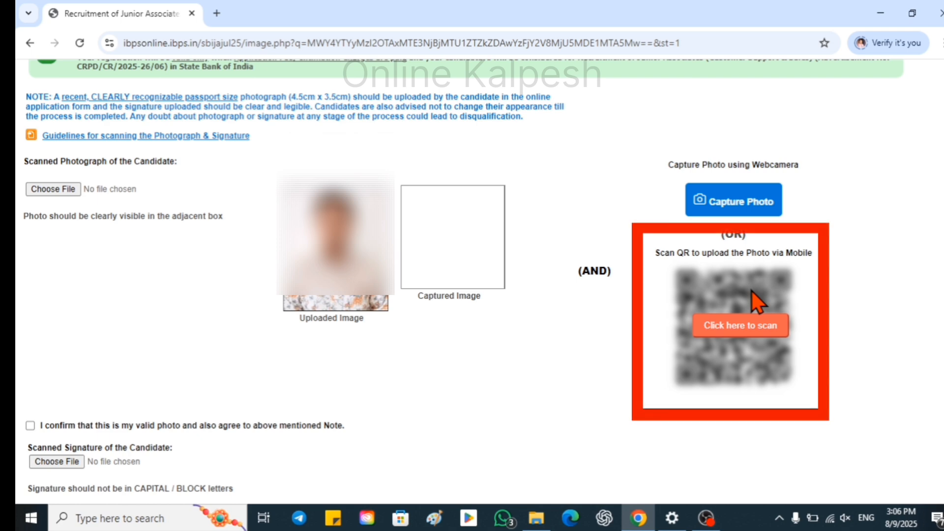
pyautogui.click(725, 206)
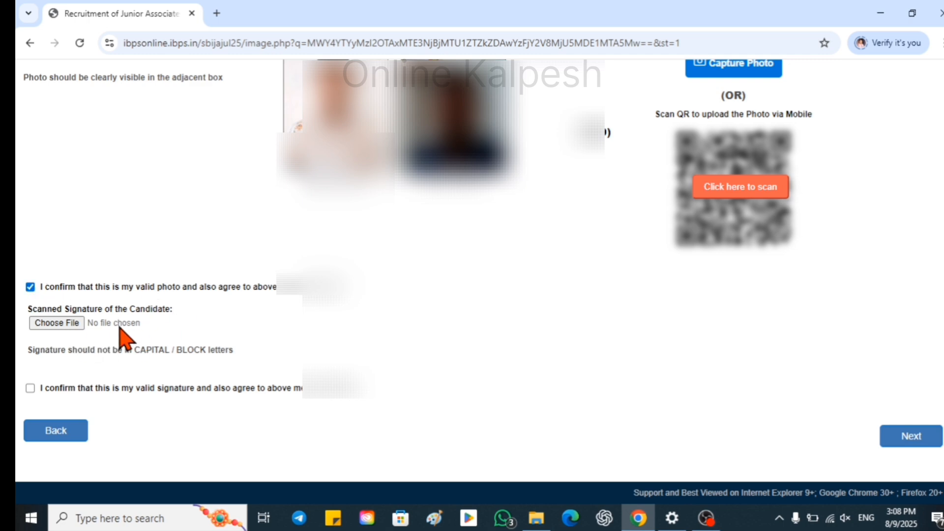
# Upload the scanned signature, confirm it is valid, and continue to the Details step.
pyautogui.click(56, 325)
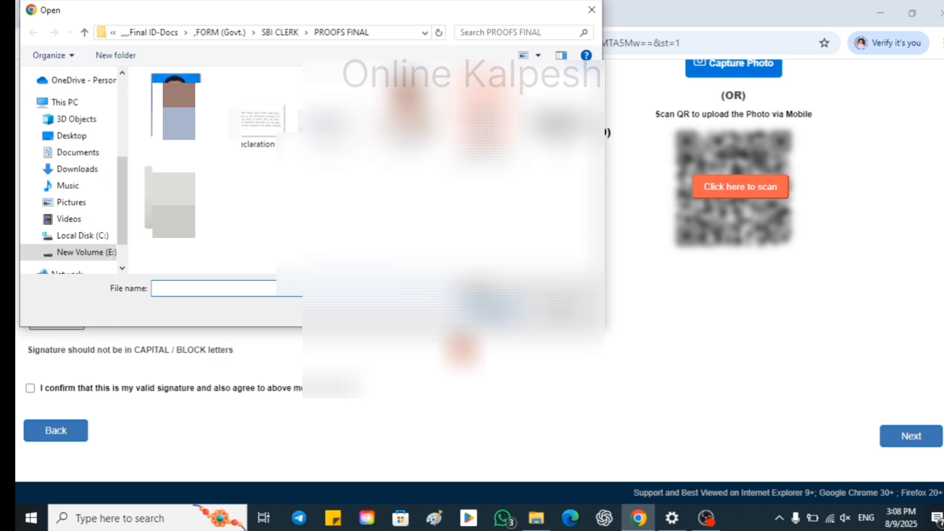
pyautogui.press('Escape')
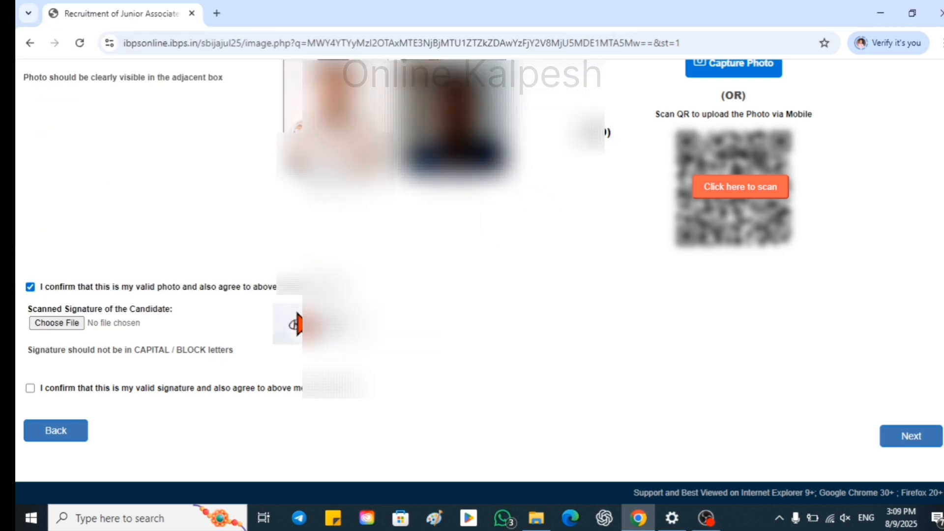
pyautogui.click(30, 388)
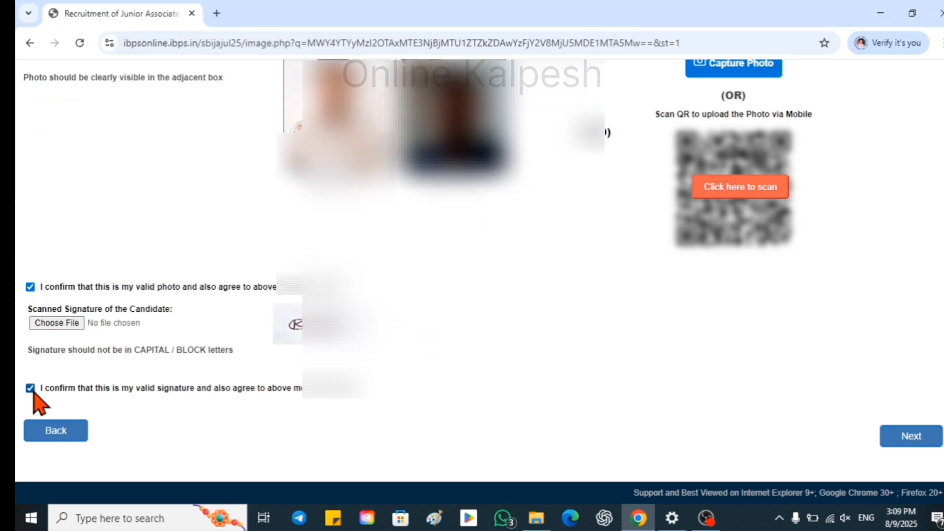
pyautogui.click(910, 445)
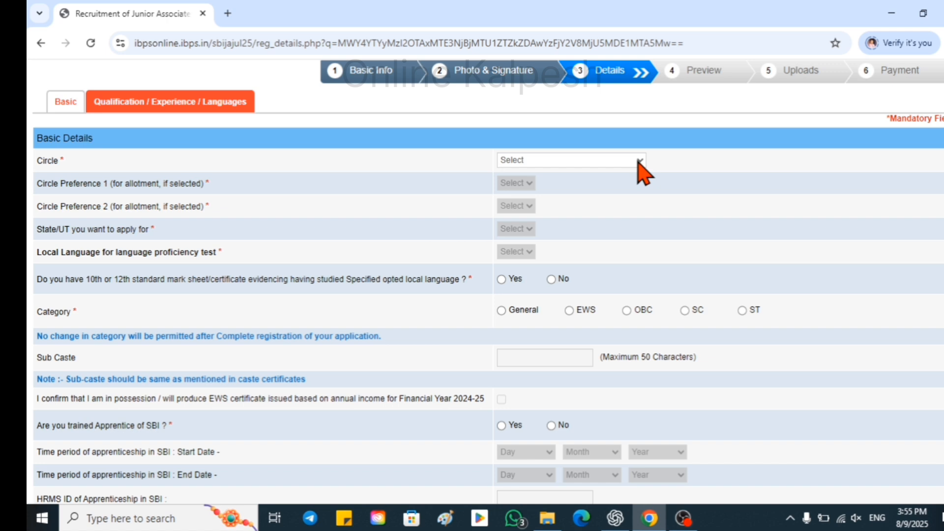
# Select GANDHINAGAR as the circle and Gujarati as the local language.
pyautogui.click(639, 161)
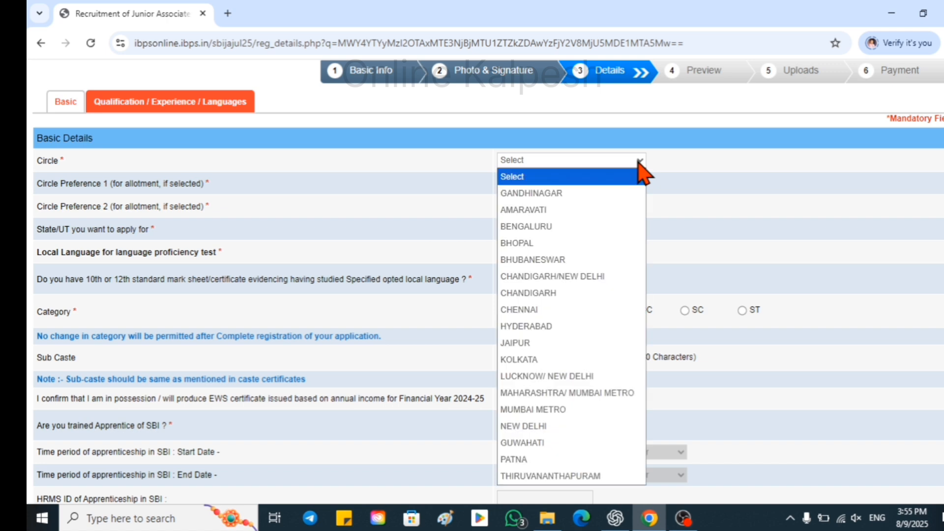
pyautogui.click(545, 194)
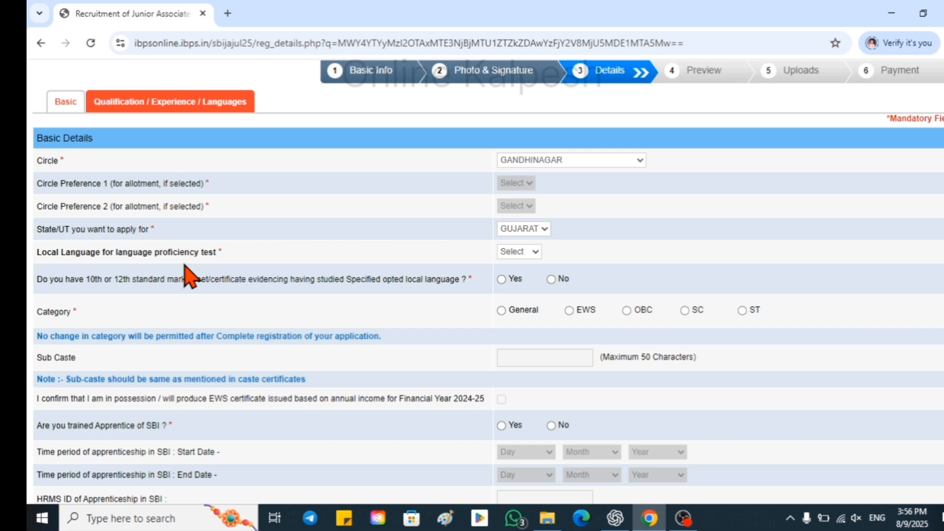
pyautogui.click(535, 252)
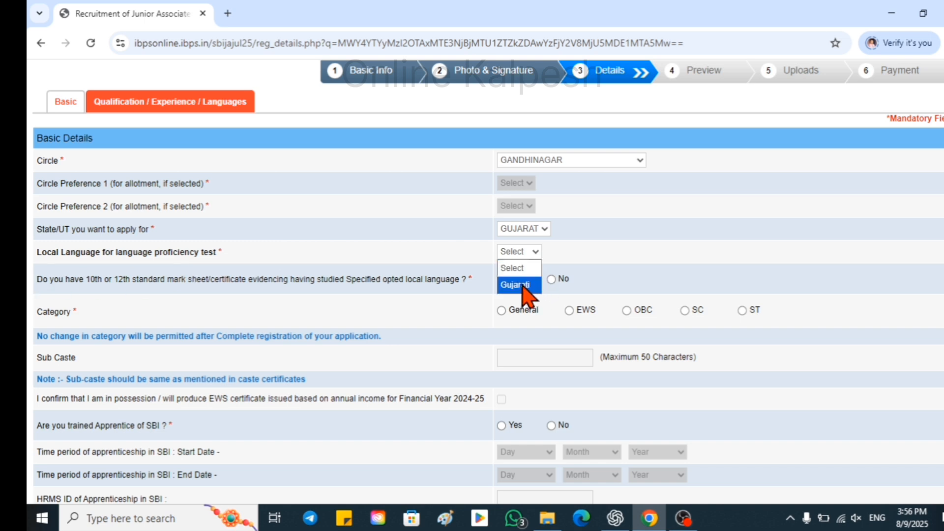
pyautogui.click(522, 285)
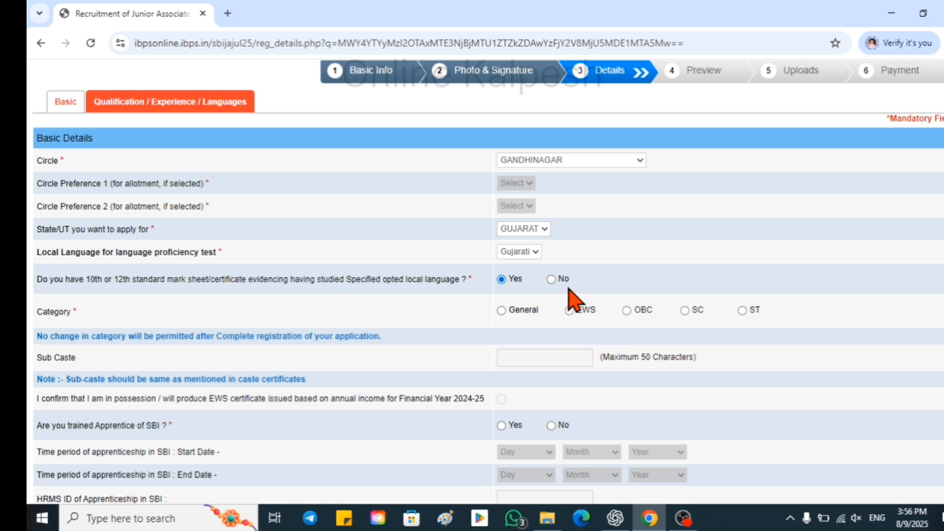
pyautogui.scroll(-1, 167, 327)
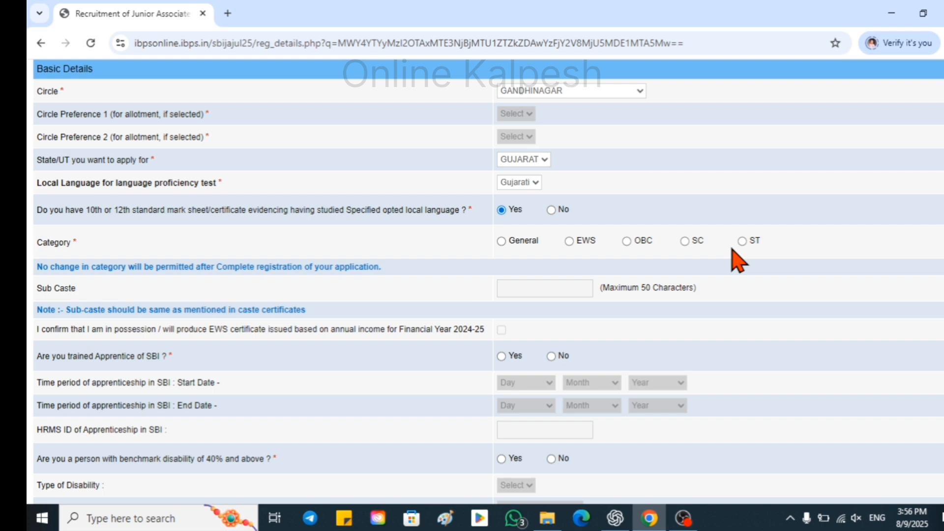
# Set category to ST with sub caste Halpati, and answer No to SBI apprenticeship.
pyautogui.click(742, 240)
pyautogui.click(526, 289)
pyautogui.write('Halpati')
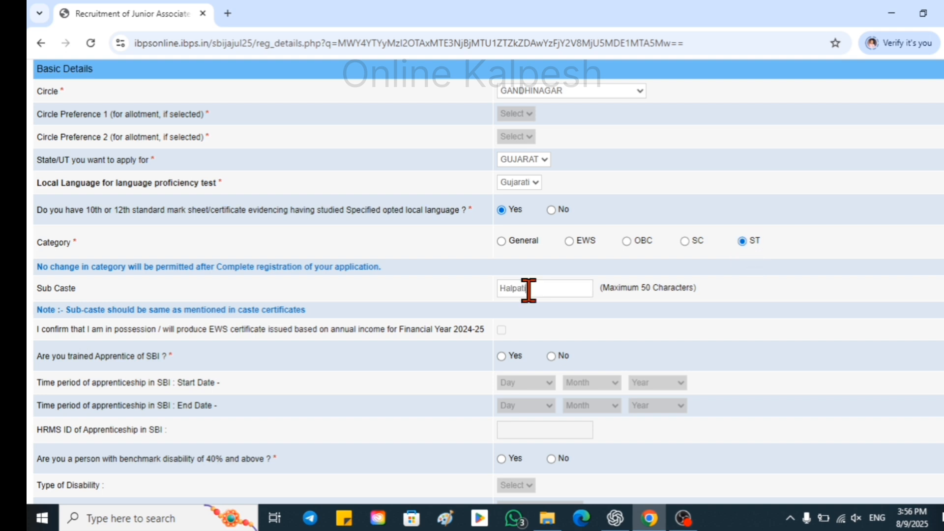
pyautogui.scroll(-1, 663, 295)
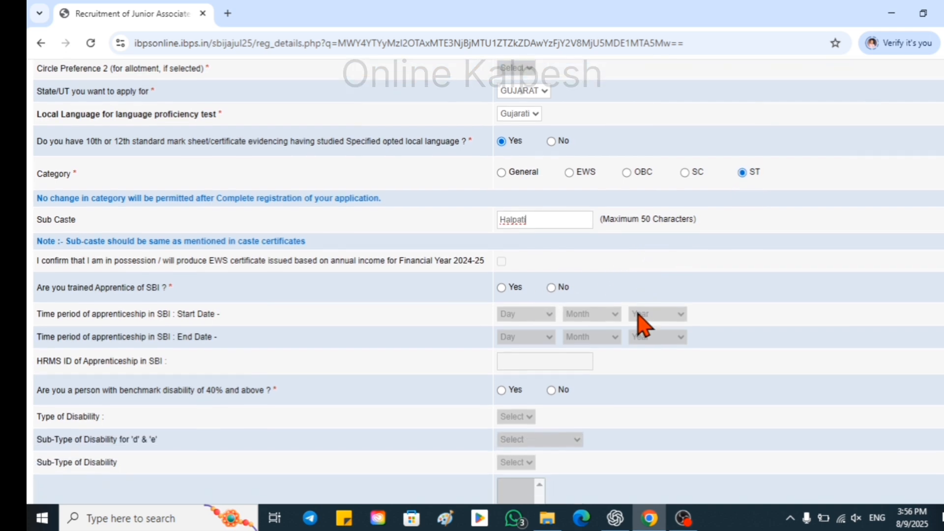
pyautogui.scroll(-1, 119, 238)
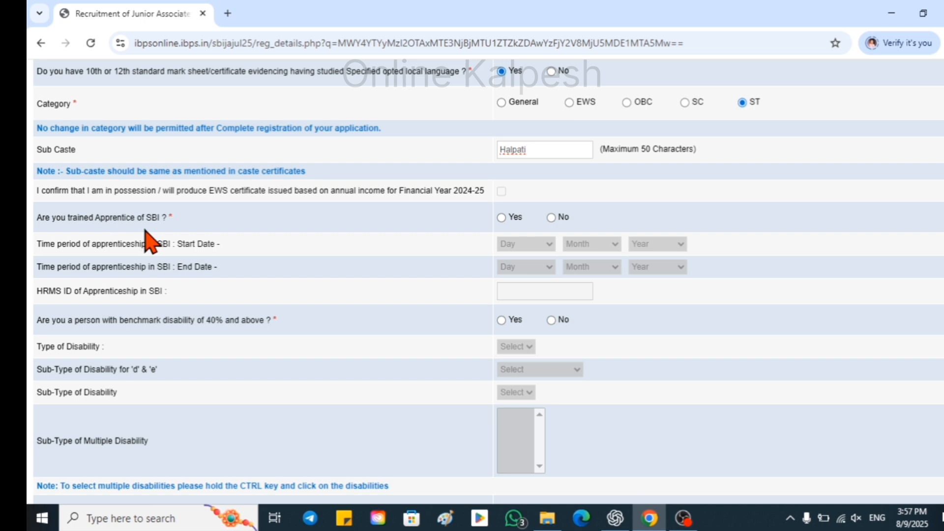
pyautogui.click(551, 217)
# Set religion to Hindu and answer No to belonging to a religious minority community.
pyautogui.scroll(-1, 123, 266)
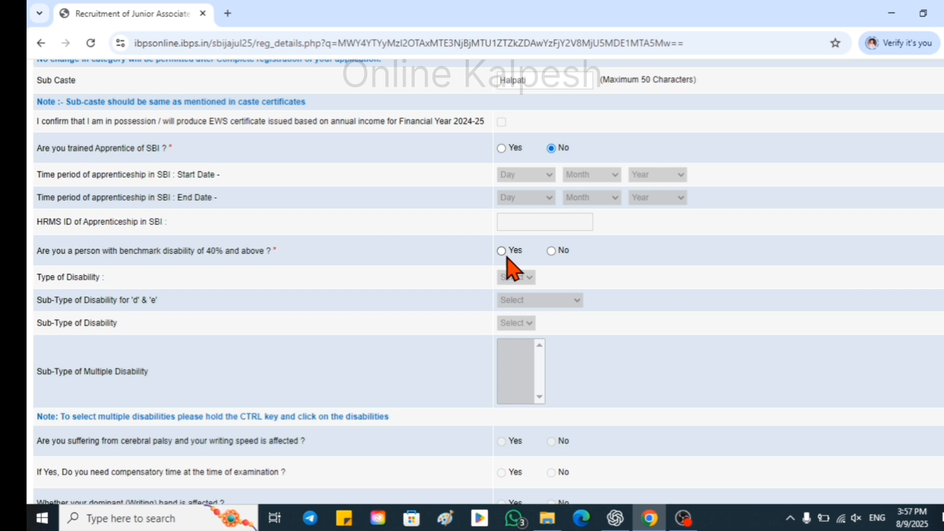
pyautogui.scroll(-3, 462, 295)
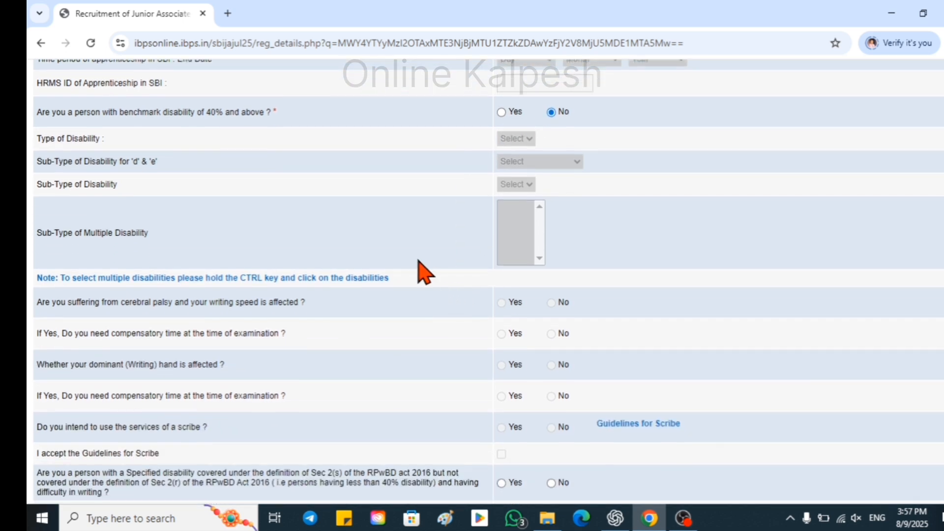
pyautogui.scroll(-4, 419, 262)
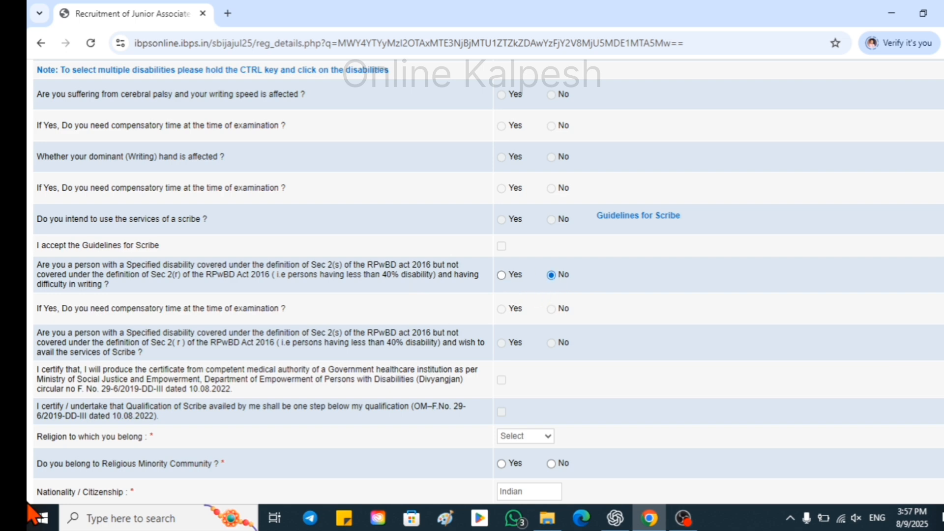
pyautogui.scroll(-4, 59, 248)
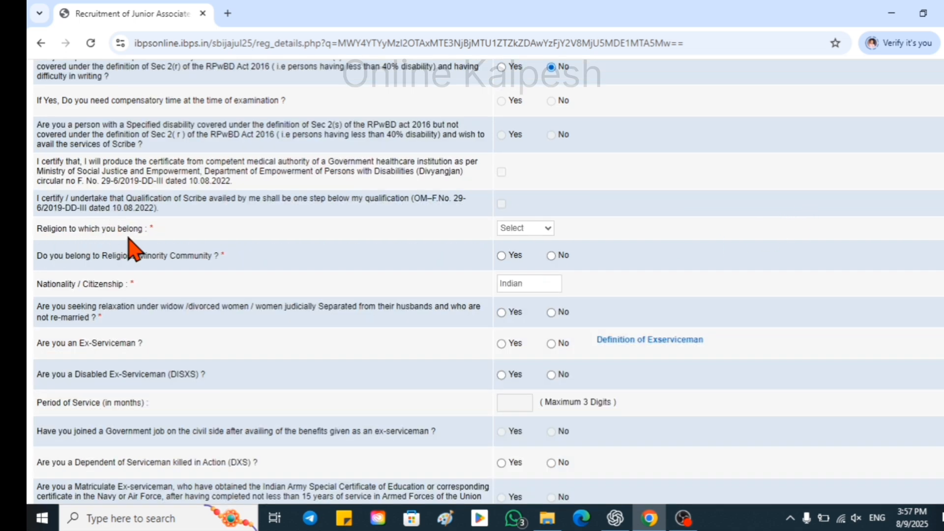
pyautogui.click(524, 228)
pyautogui.click(534, 307)
pyautogui.click(551, 256)
pyautogui.scroll(-1, 386, 308)
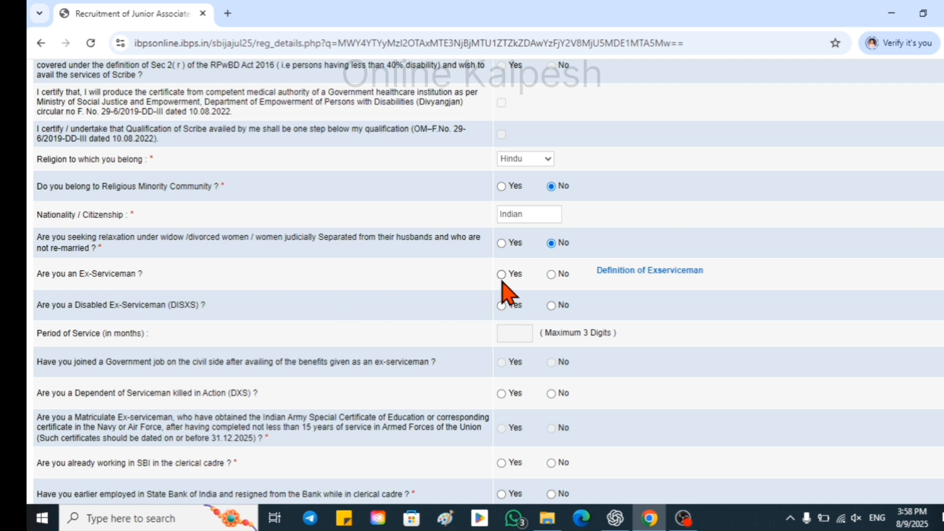
# Answer No to the Disabled Ex-Serviceman question and review the following eligibility questions.
pyautogui.click(551, 274)
pyautogui.scroll(-3, 298, 364)
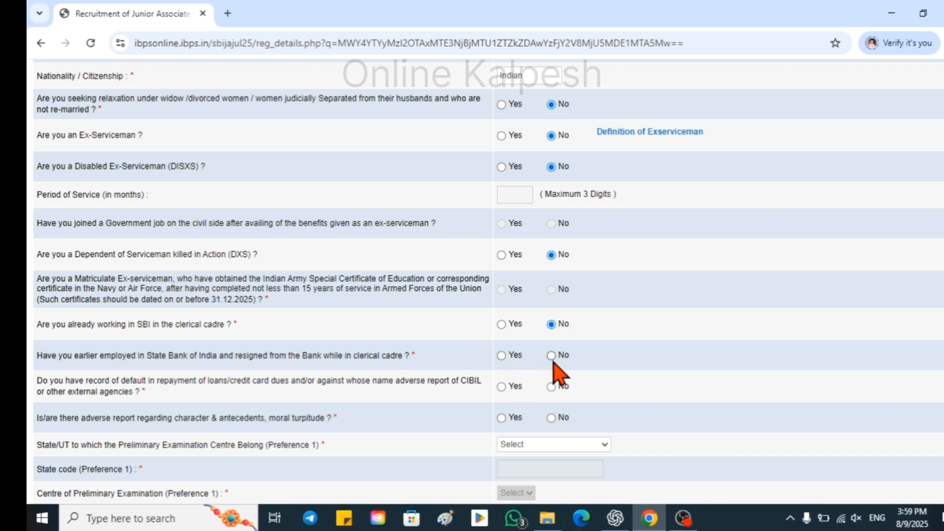
pyautogui.scroll(-1, 469, 384)
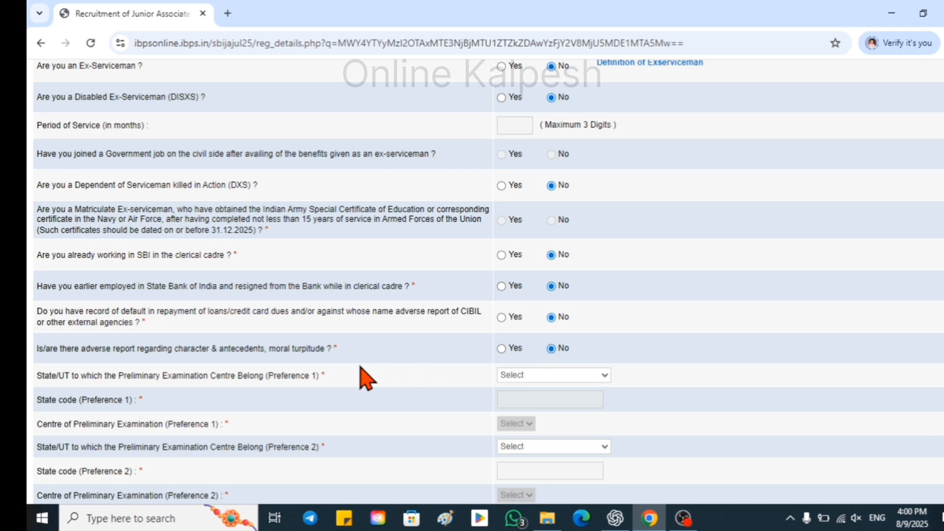
pyautogui.scroll(-1, 332, 386)
# Set the preliminary exam centres in Gujarat: Surat/Bardoli as preference 1, Anand/Vadodara as preference 2.
pyautogui.scroll(-2, 44, 276)
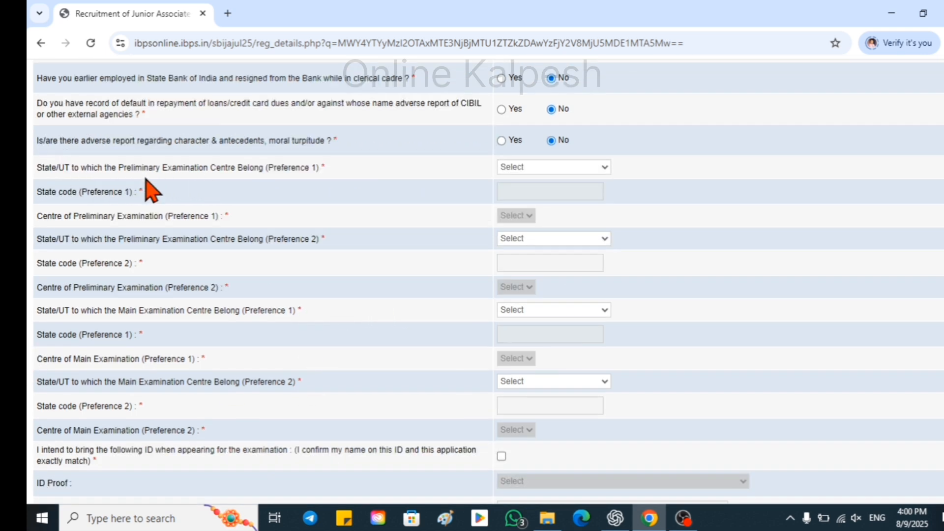
pyautogui.click(554, 166)
pyautogui.click(550, 355)
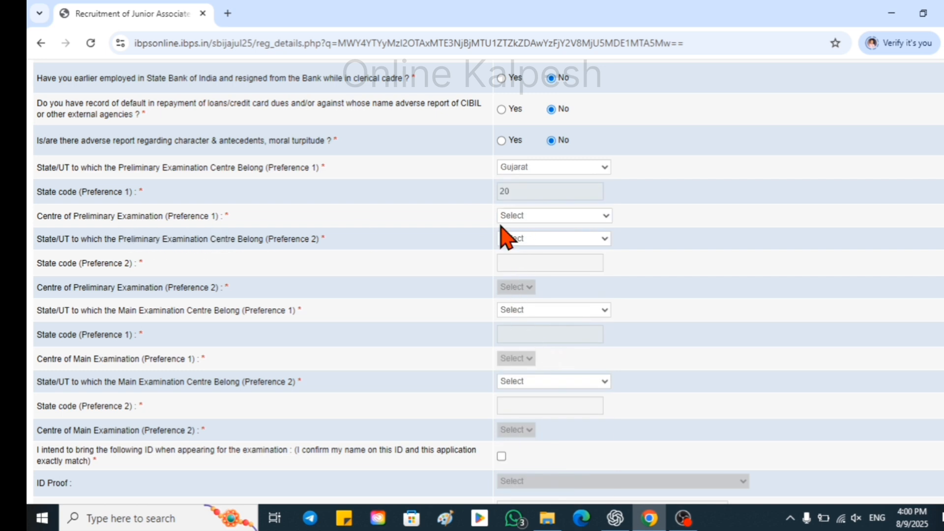
pyautogui.click(605, 215)
pyautogui.click(562, 331)
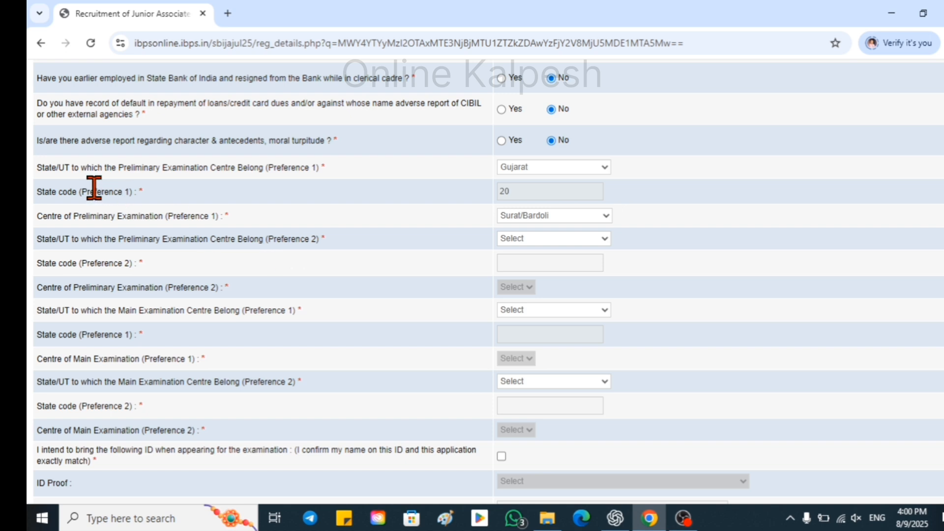
pyautogui.click(554, 239)
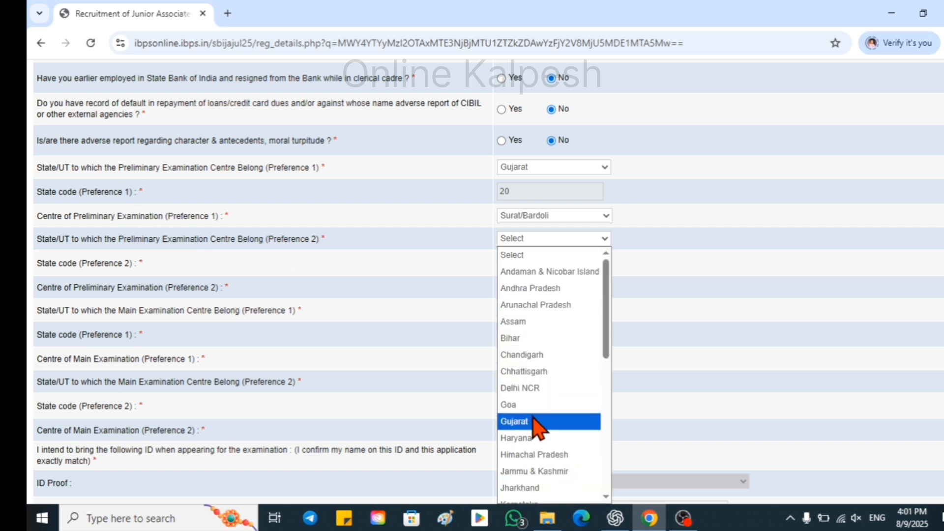
pyautogui.click(550, 421)
pyautogui.click(555, 286)
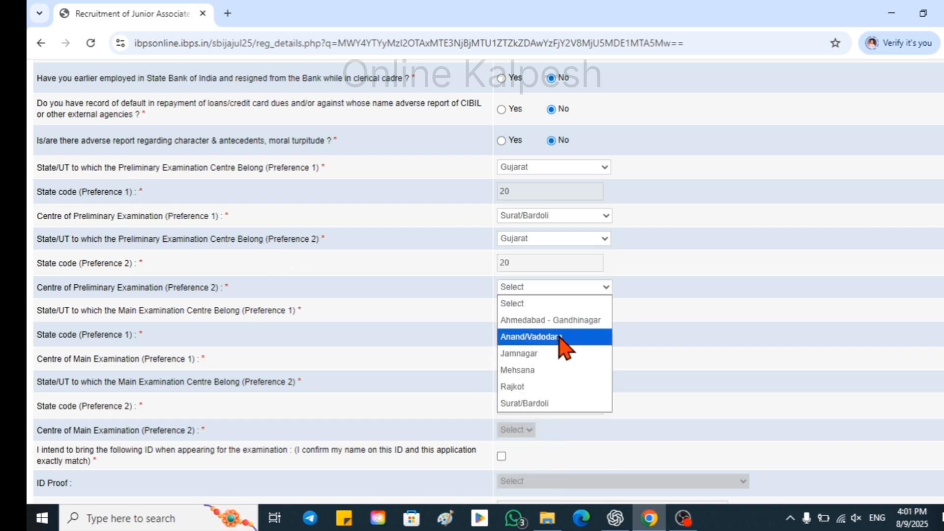
pyautogui.click(560, 337)
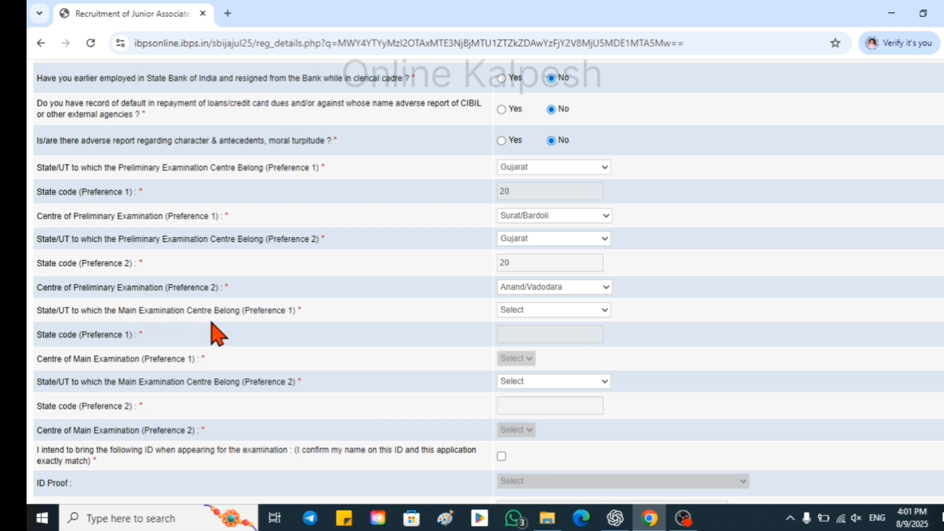
# Set the main exam centres in Gujarat: Surat/Bardoli as preference 1, Anand/Vadodara as preference 2.
pyautogui.click(554, 310)
pyautogui.click(541, 175)
pyautogui.scroll(-1, 529, 340)
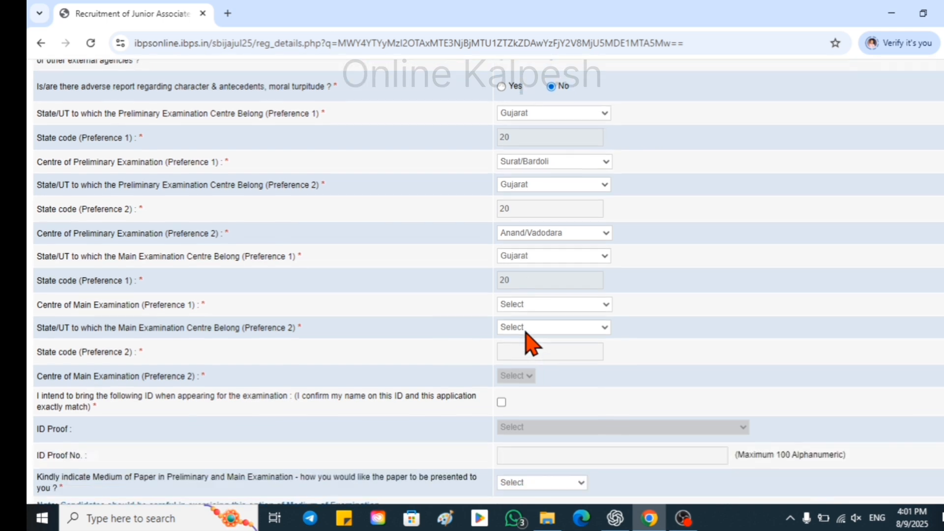
pyautogui.click(554, 289)
pyautogui.click(551, 407)
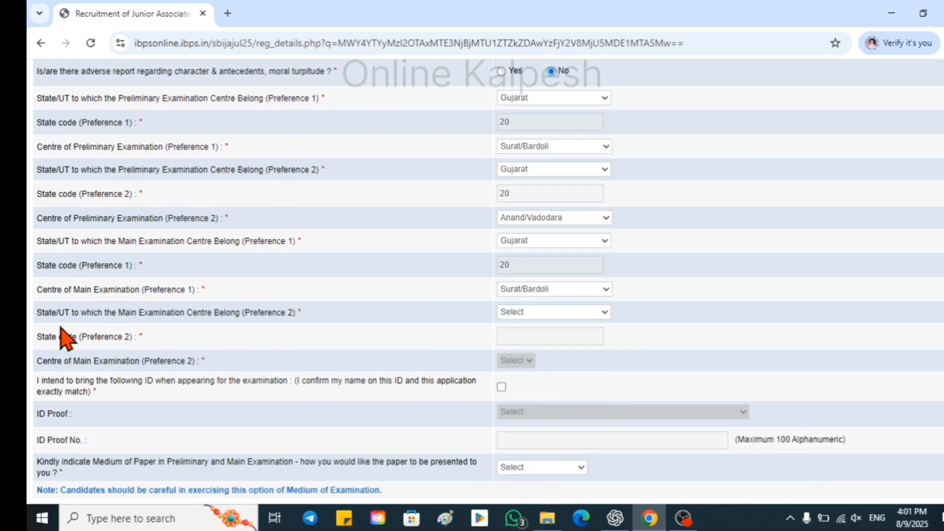
pyautogui.click(584, 312)
pyautogui.click(553, 161)
pyautogui.click(583, 361)
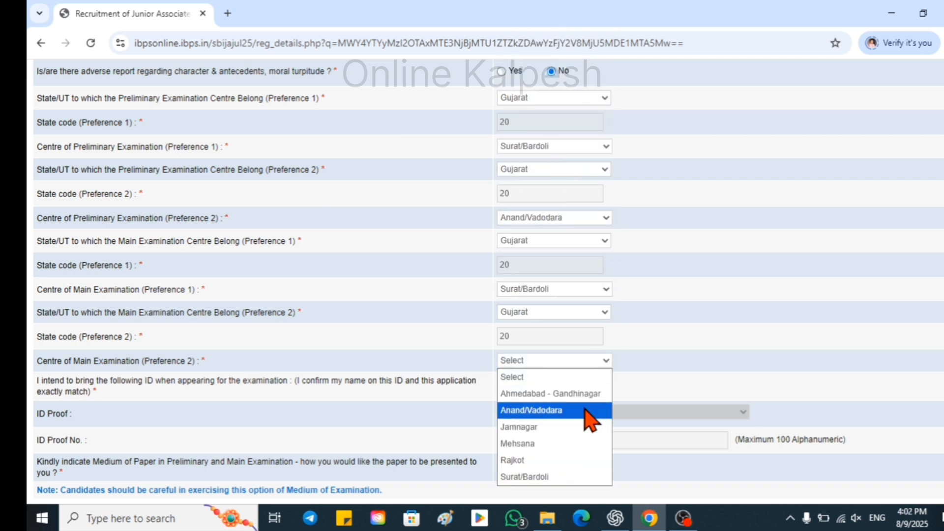
pyautogui.click(578, 410)
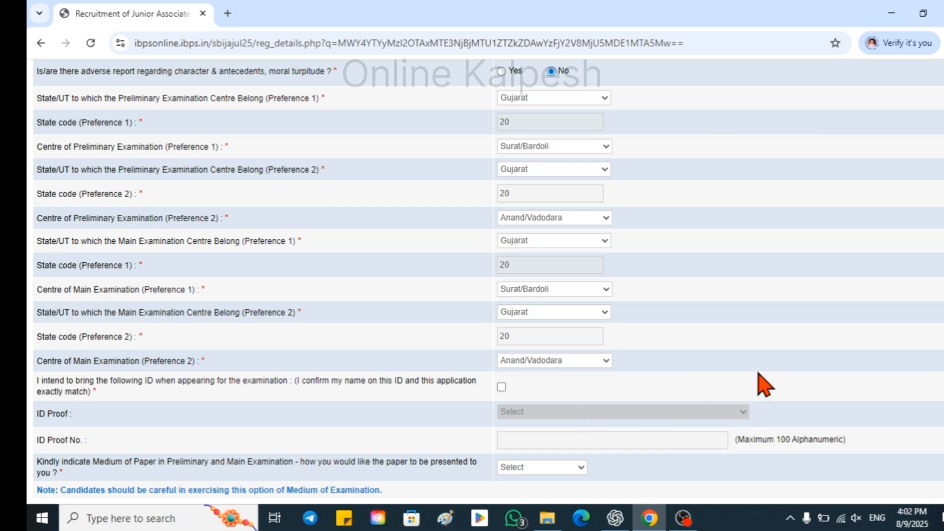
pyautogui.scroll(1, 765, 385)
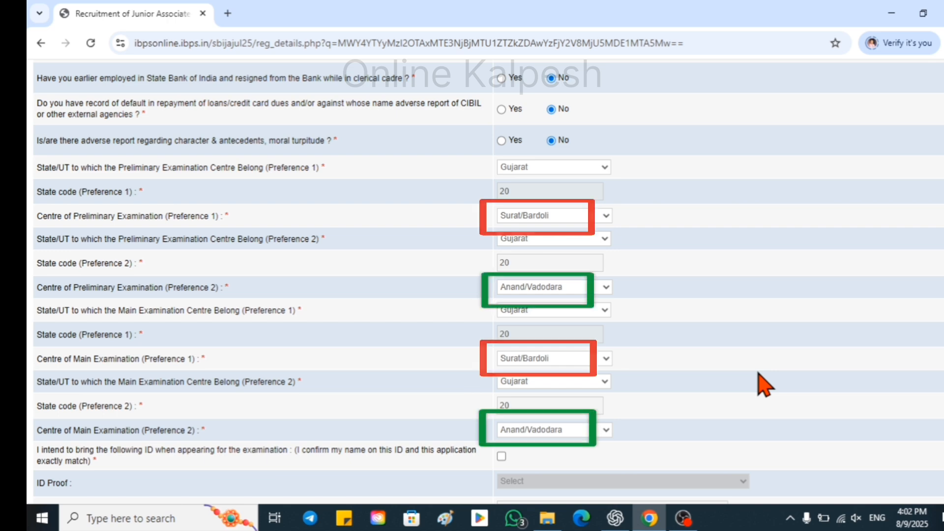
pyautogui.scroll(-4, 706, 333)
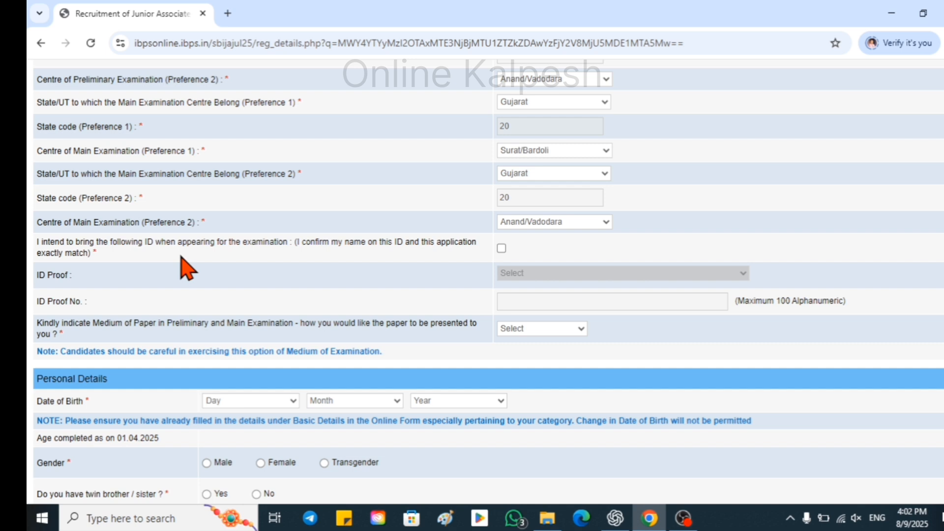
# Confirm the ID will be brought to the exam and choose Aadhar Card as ID proof.
pyautogui.click(501, 248)
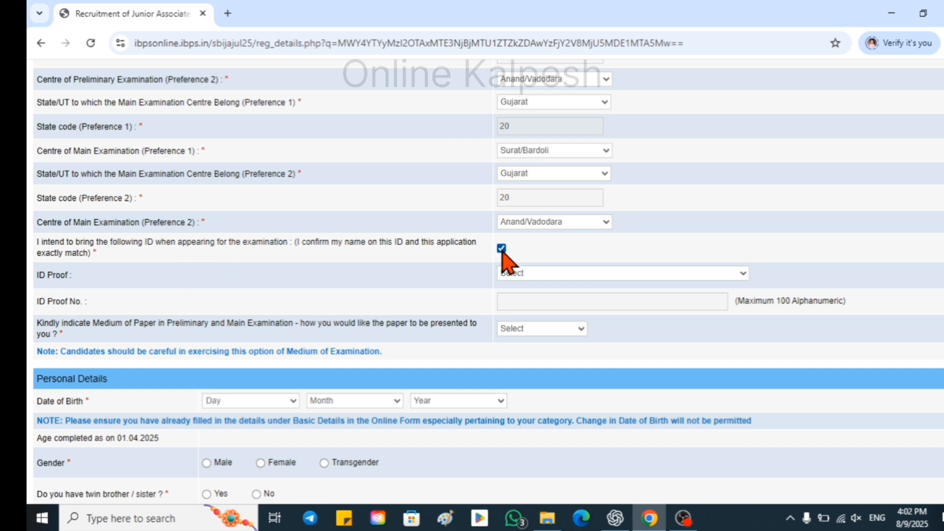
pyautogui.click(744, 274)
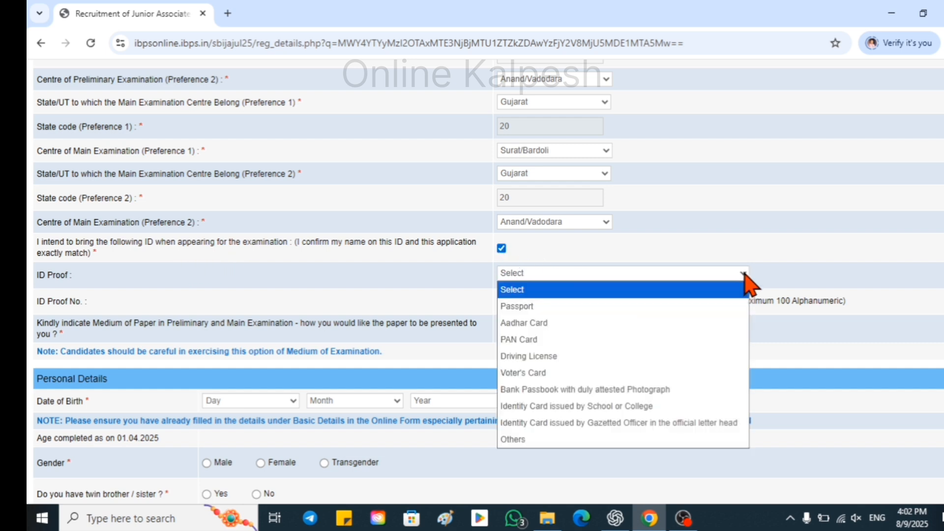
pyautogui.click(541, 324)
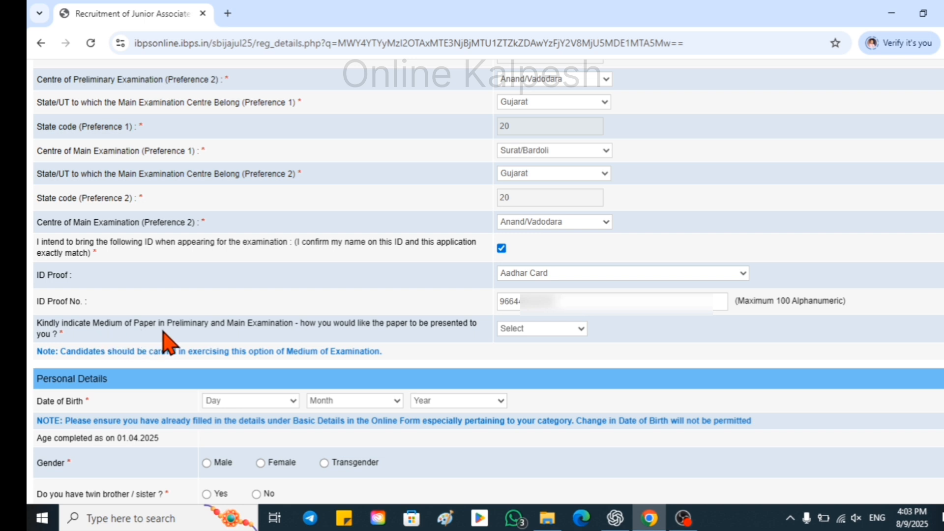
# Set the medium of the paper to English and Gujarati.
pyautogui.click(581, 330)
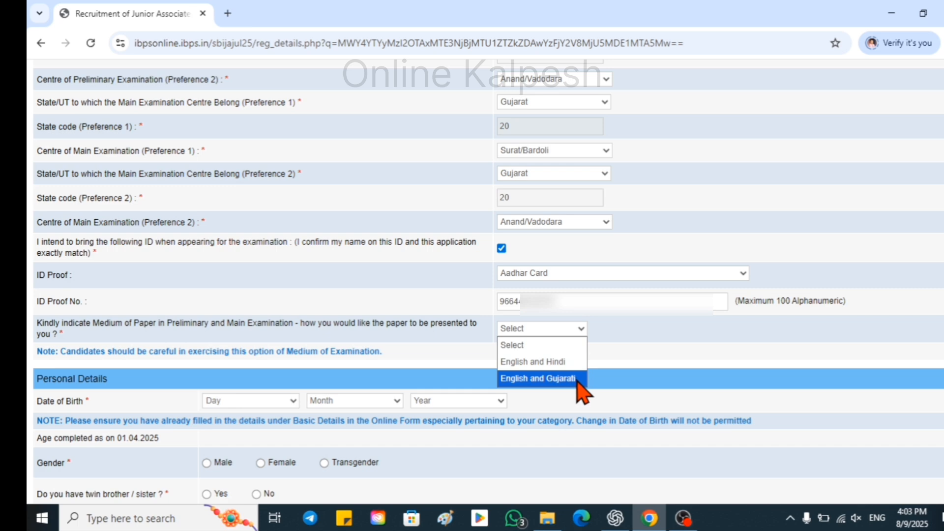
pyautogui.click(565, 379)
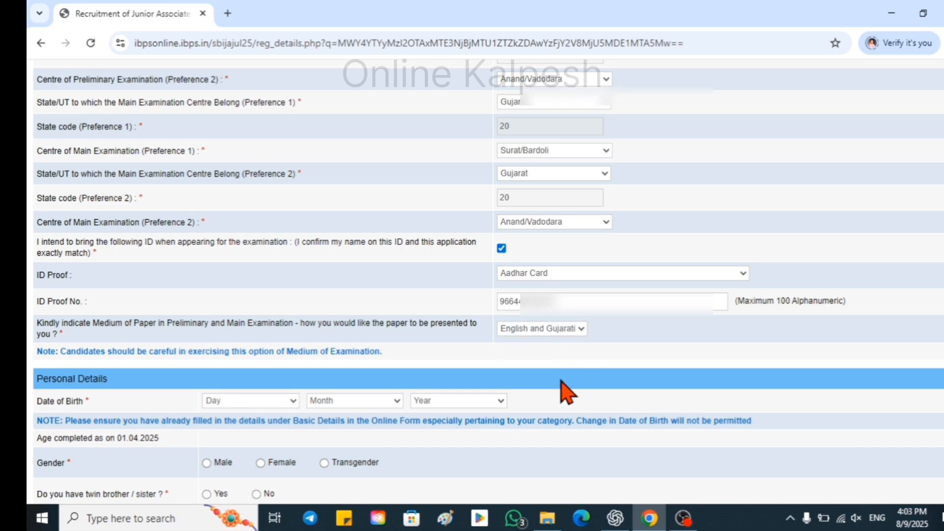
pyautogui.scroll(-4, 562, 392)
pyautogui.click(250, 192)
# Set the birth day to 10 and marital status to Unmarried, with permanent address same as correspondence.
pyautogui.click(240, 382)
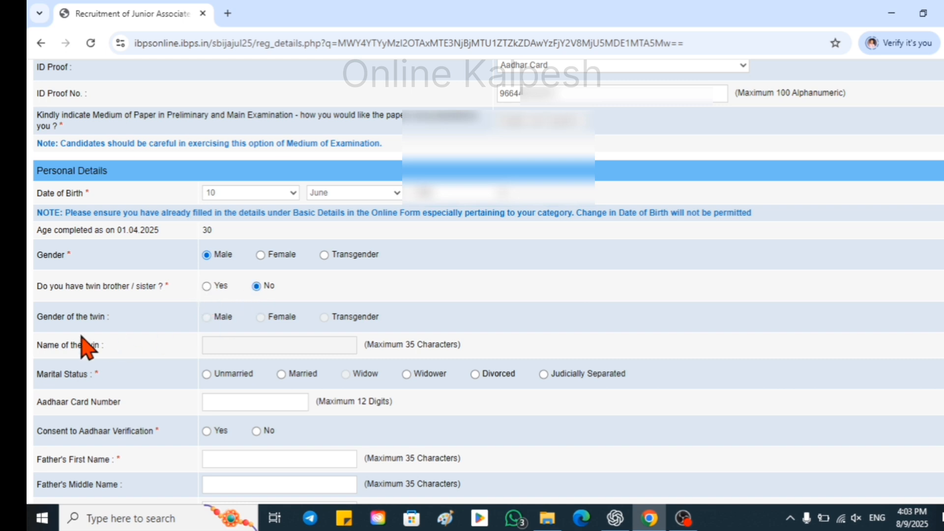
pyautogui.scroll(-1, 94, 325)
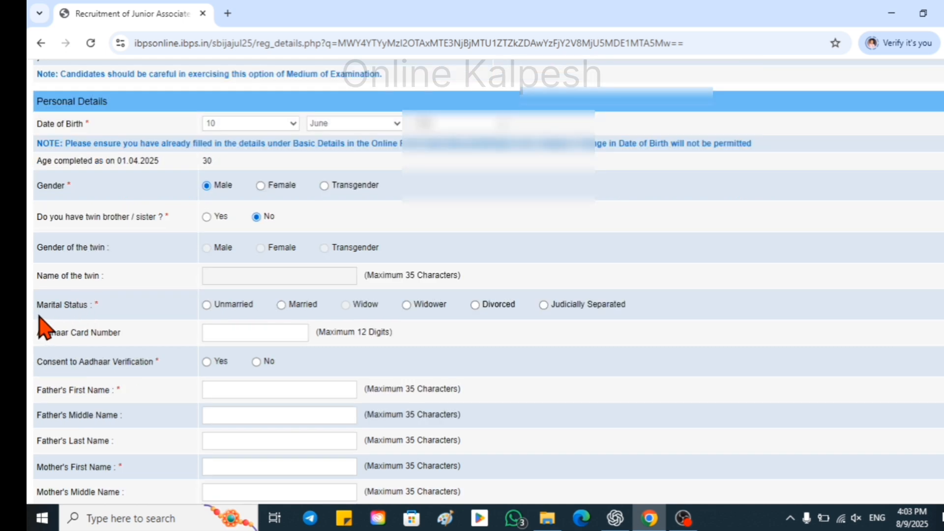
pyautogui.click(216, 309)
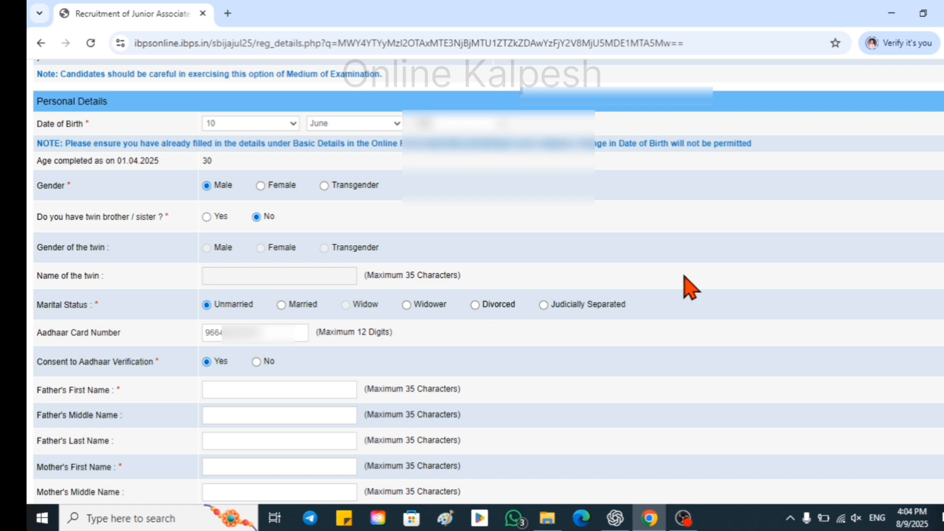
pyautogui.scroll(-5, 611, 338)
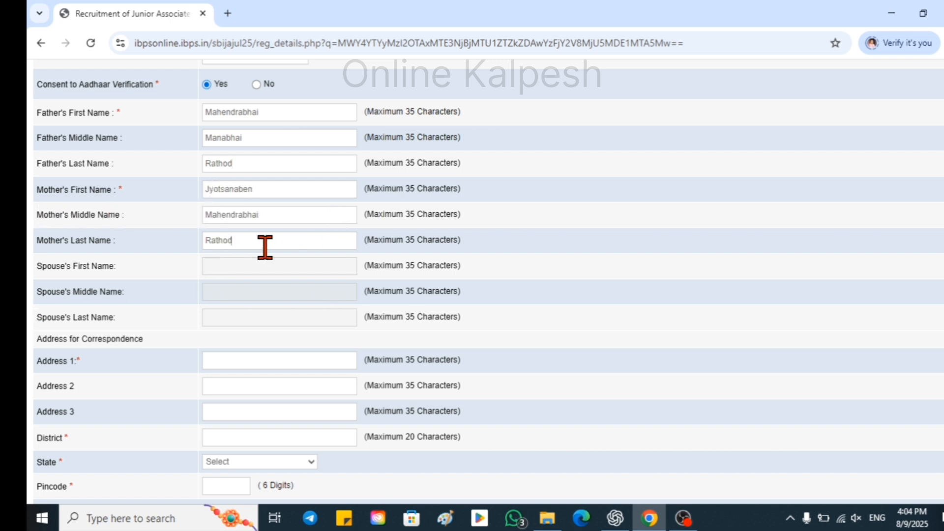
pyautogui.scroll(-4, 265, 246)
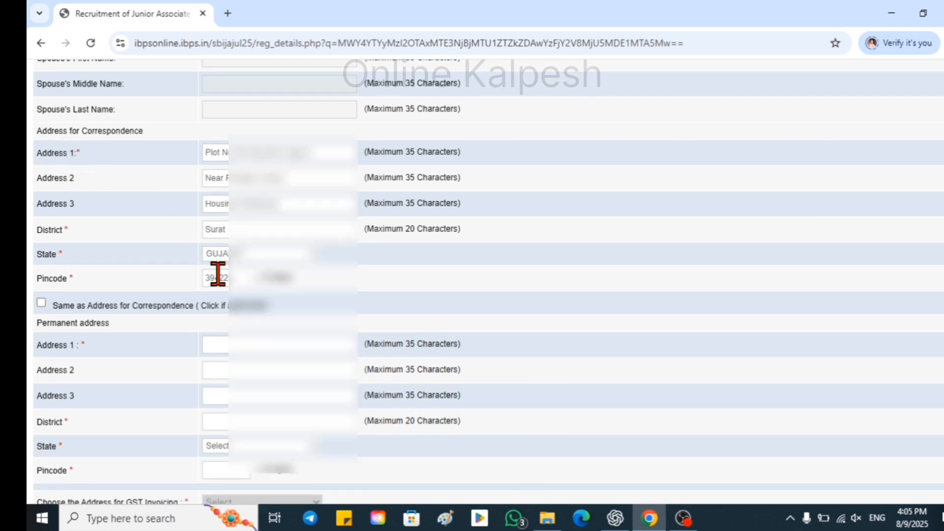
pyautogui.click(41, 303)
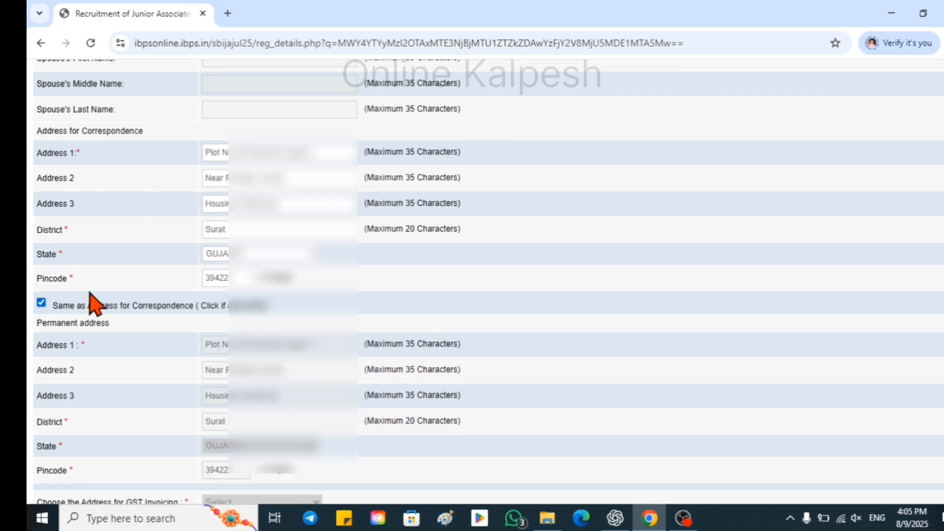
pyautogui.scroll(-3, 141, 302)
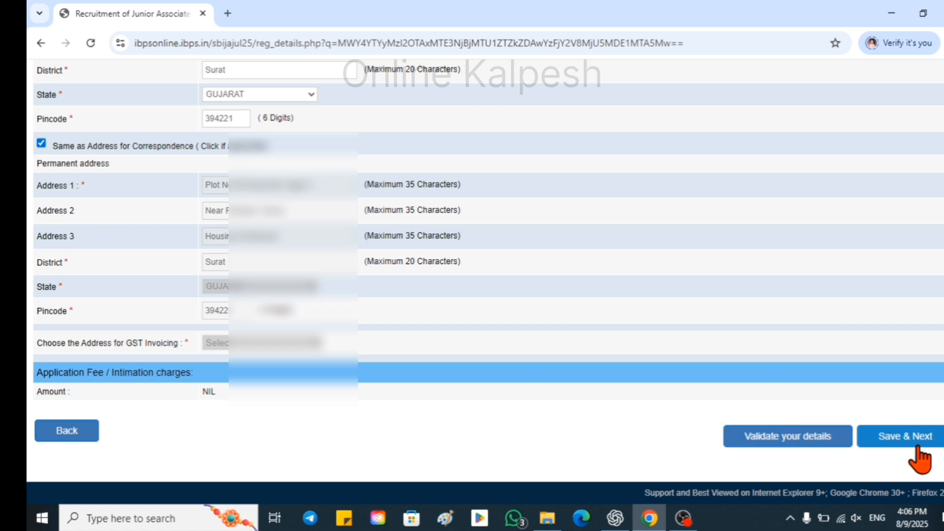
# Save the personal details, then mark Graduation as Passed in the Arts stream.
pyautogui.click(897, 446)
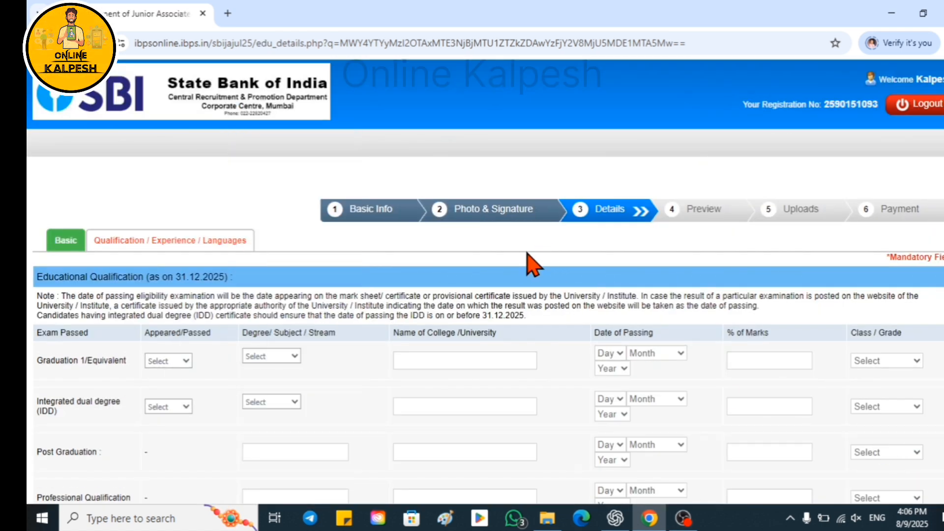
pyautogui.scroll(-3, 534, 265)
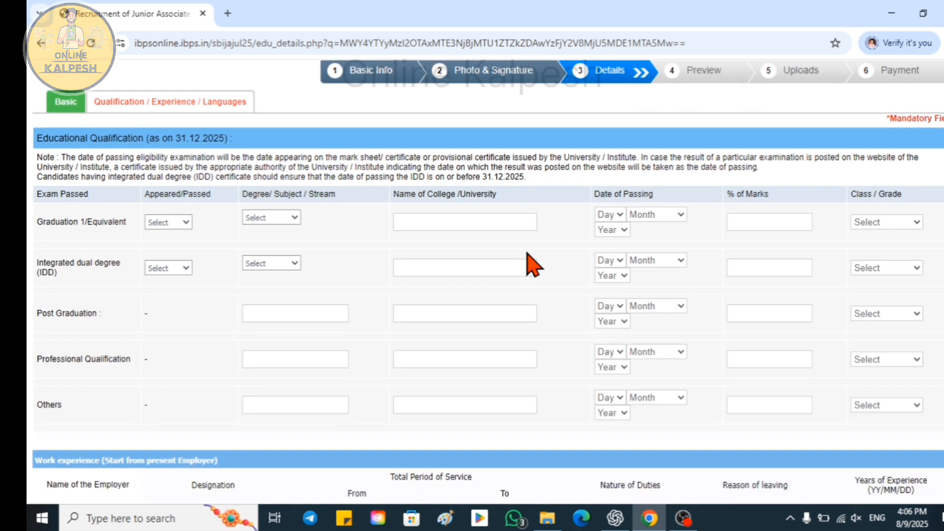
pyautogui.click(182, 224)
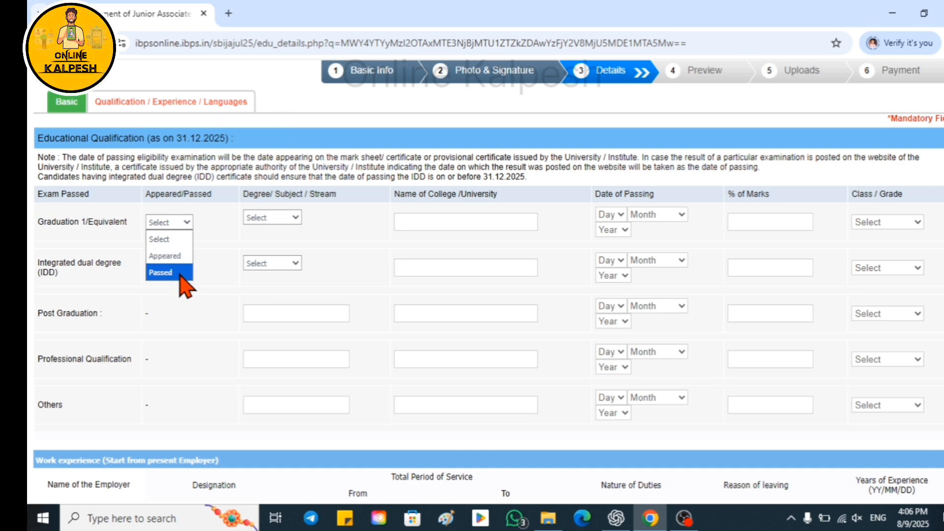
pyautogui.click(180, 277)
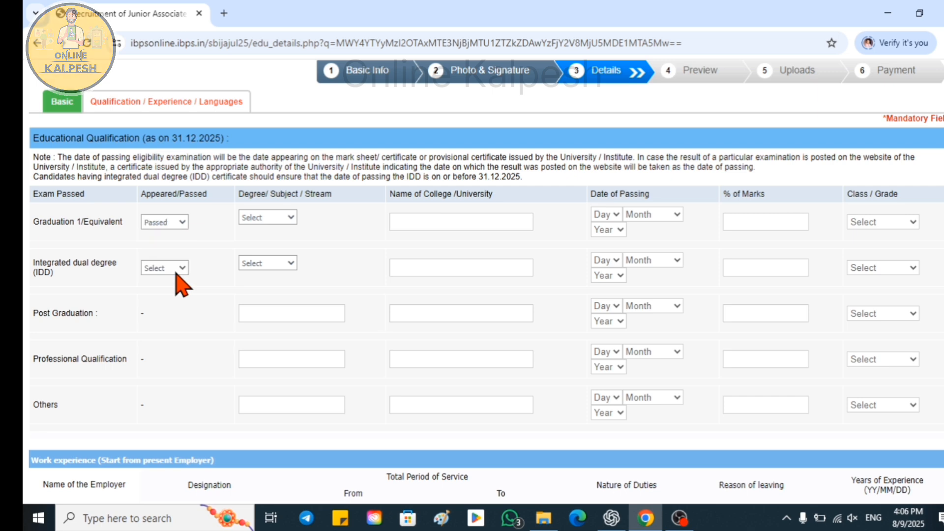
pyautogui.click(292, 218)
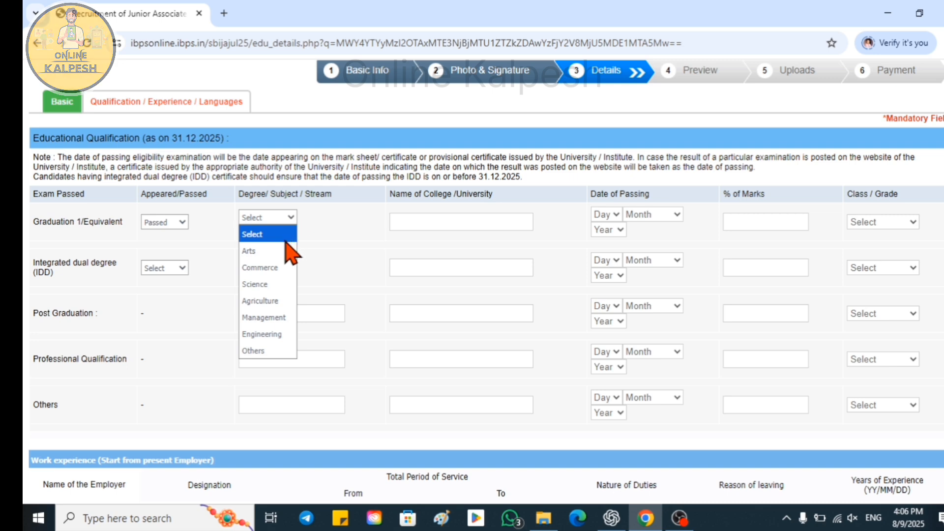
pyautogui.click(269, 252)
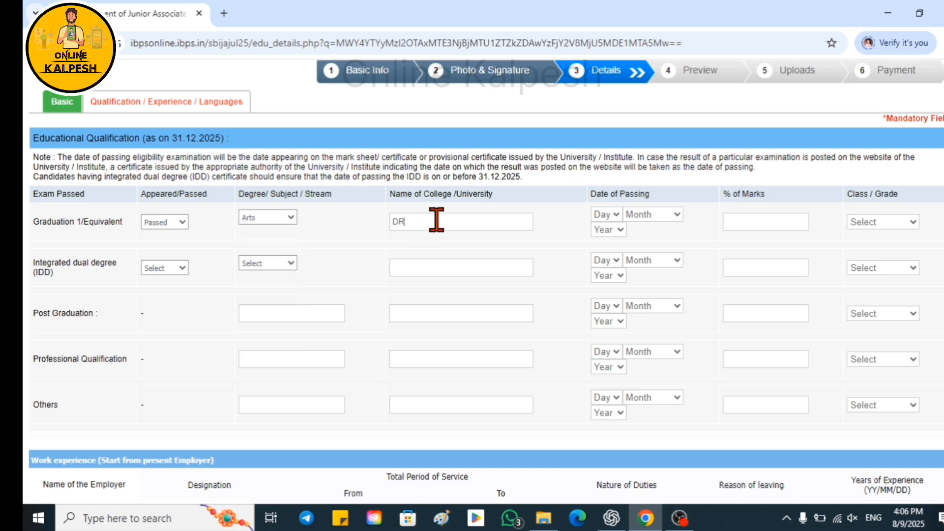
# Enter the graduation college name, passing day 13, and Second Class as the grade.
pyautogui.click(436, 219)
pyautogui.write('DR')
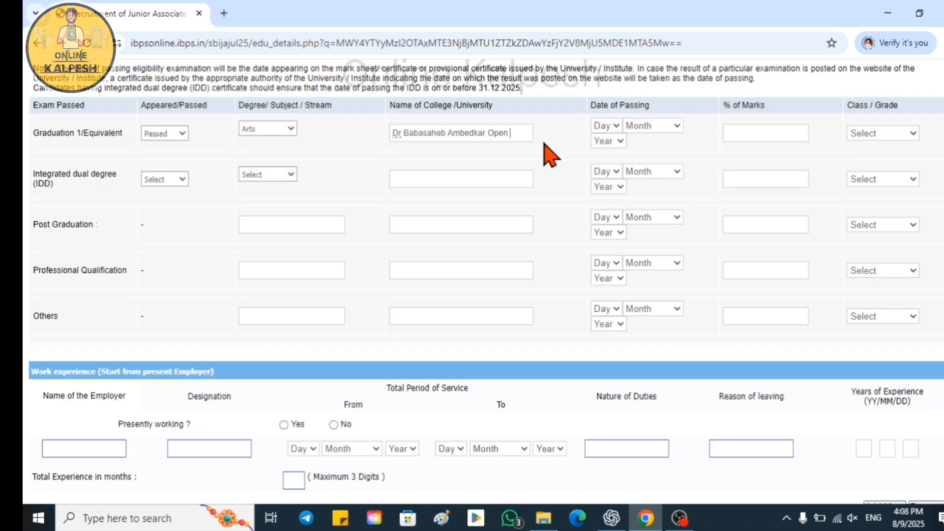
pyautogui.write('ive')
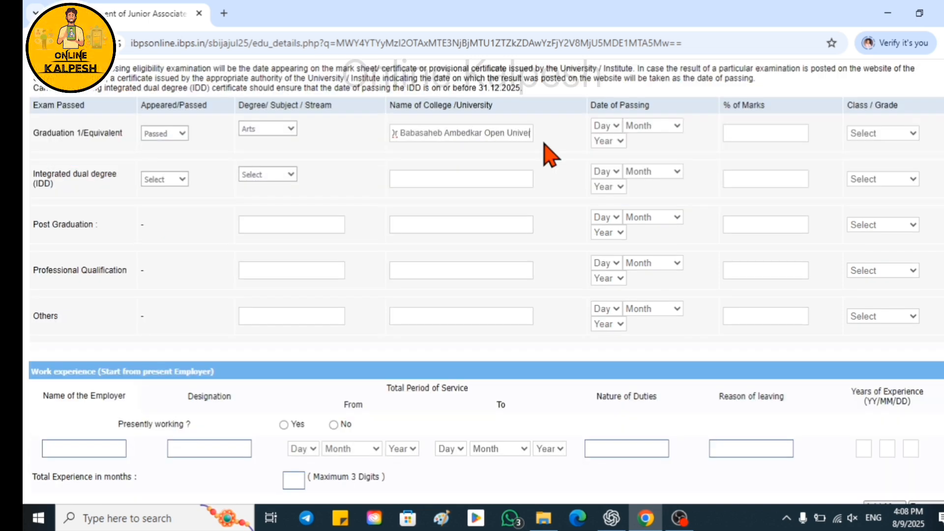
pyautogui.write('rsity')
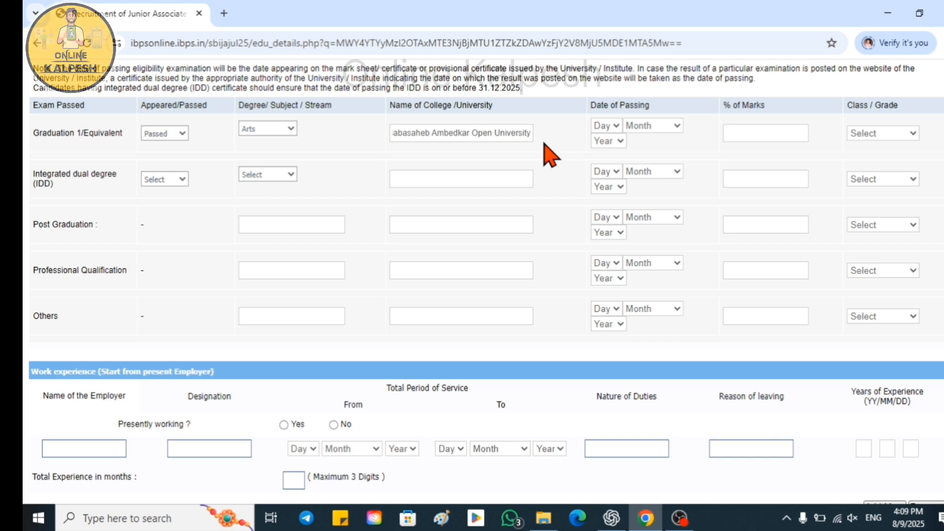
pyautogui.click(614, 126)
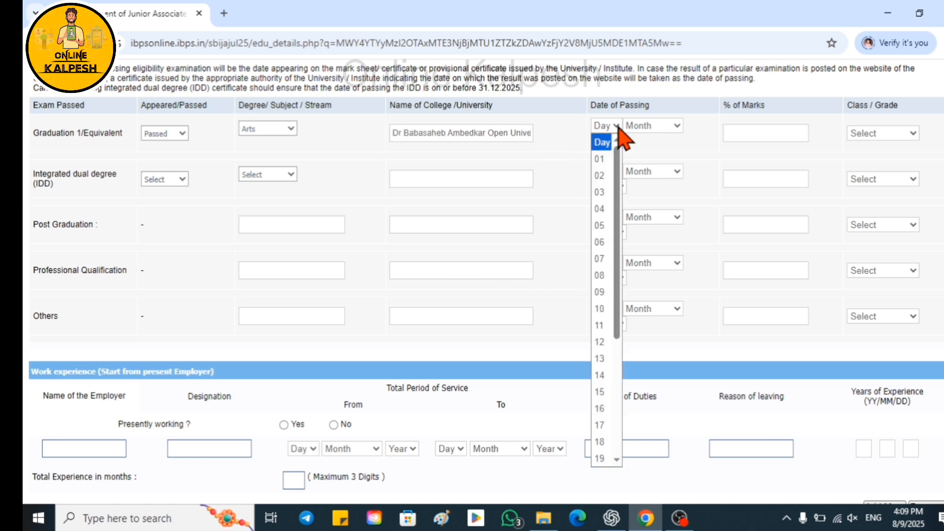
pyautogui.click(601, 359)
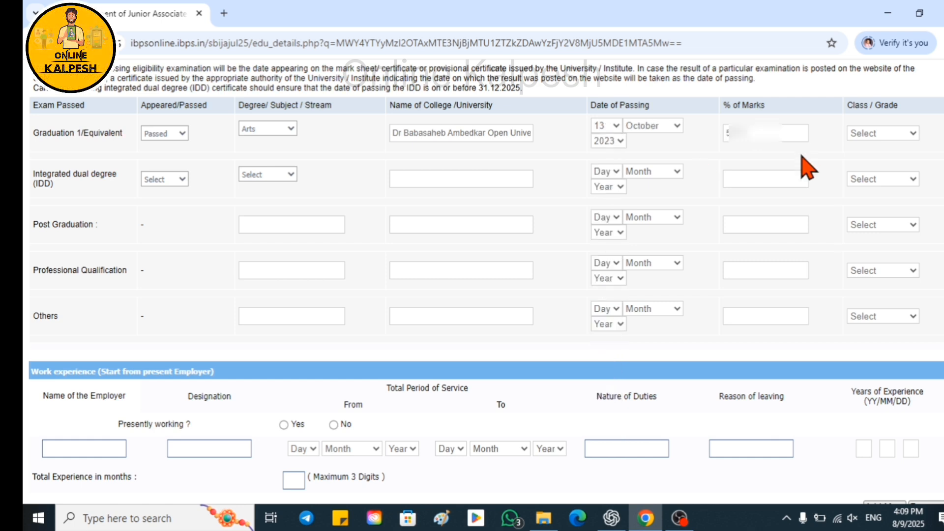
pyautogui.click(912, 133)
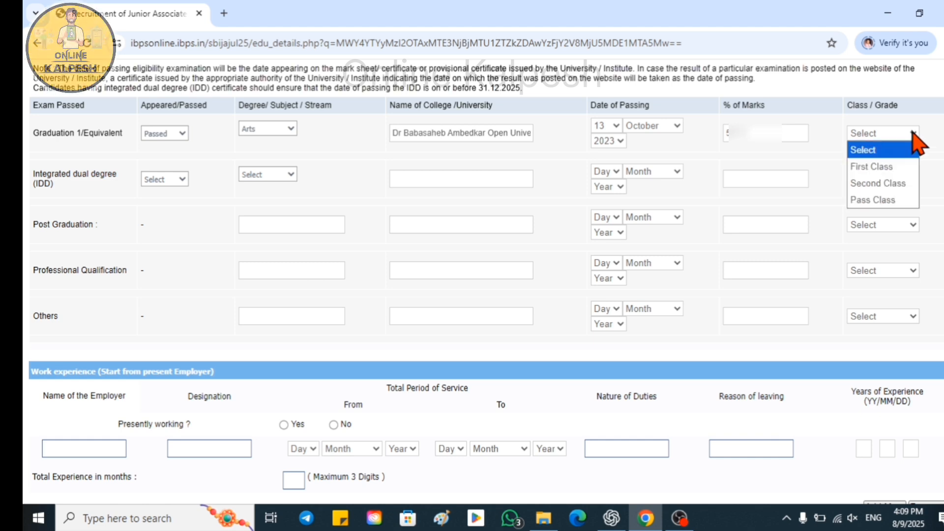
pyautogui.click(892, 183)
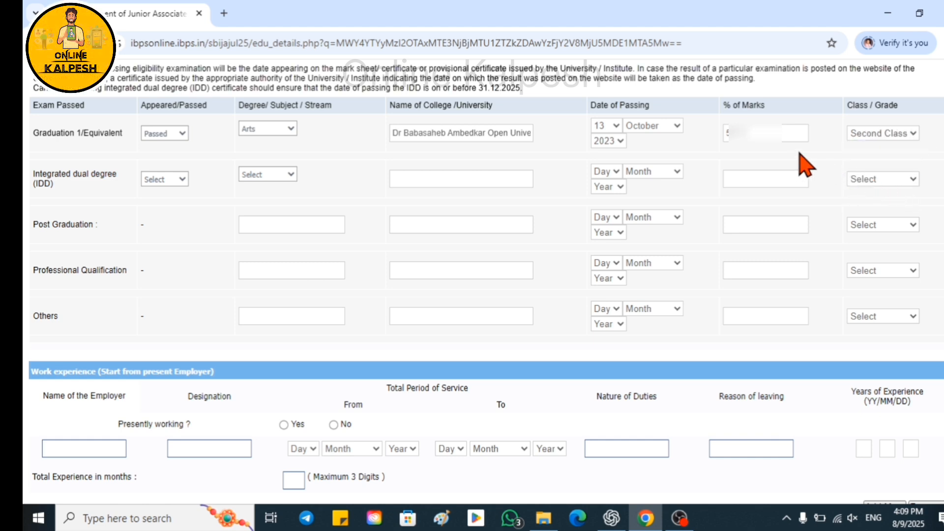
# Mark the applicant as not presently working and tick Gujarati as read, written and spoken.
pyautogui.scroll(-5, 801, 165)
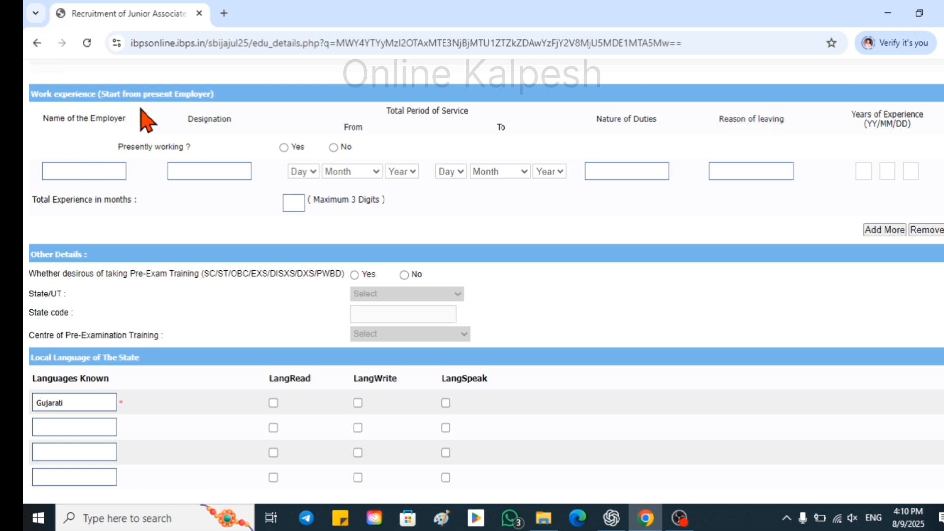
pyautogui.click(334, 148)
pyautogui.scroll(-3, 64, 205)
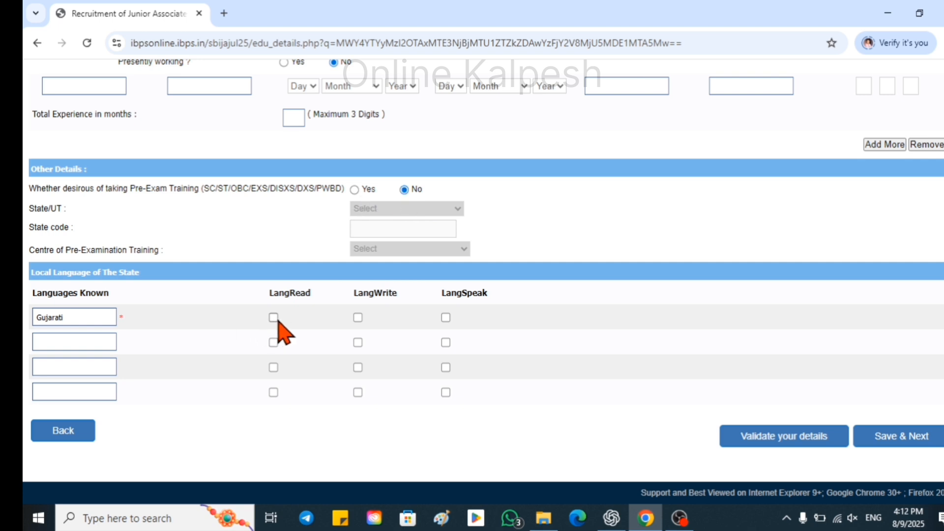
pyautogui.click(358, 317)
pyautogui.click(445, 317)
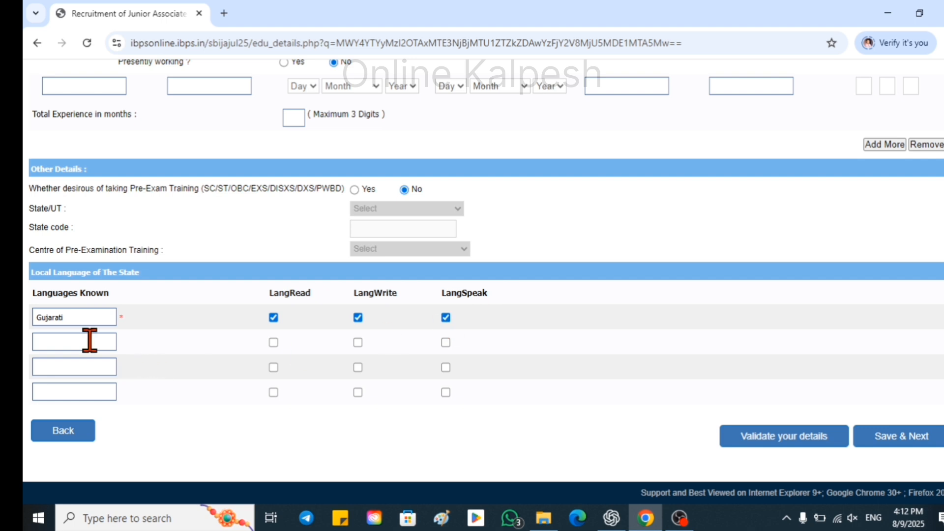
pyautogui.click(68, 342)
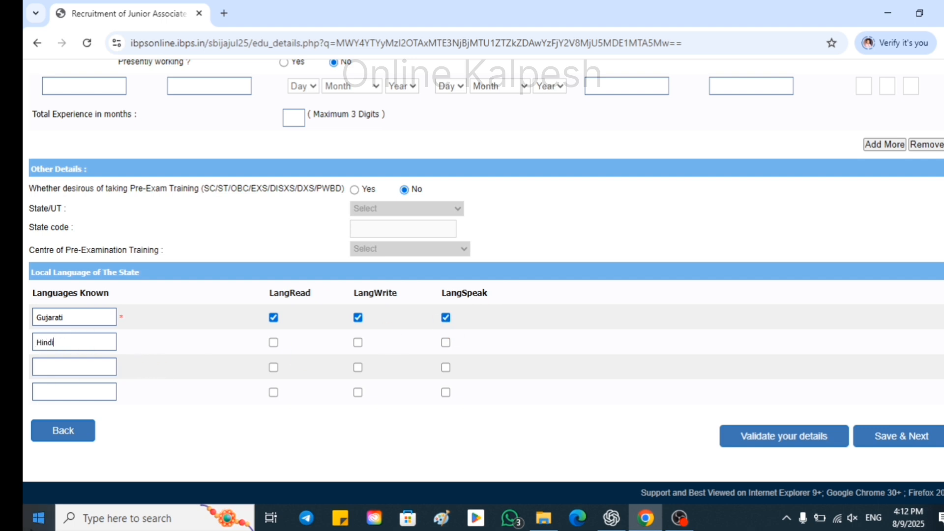
# Tick Hindi and English as read, written and spoken, then save to reach the preview.
pyautogui.click(274, 343)
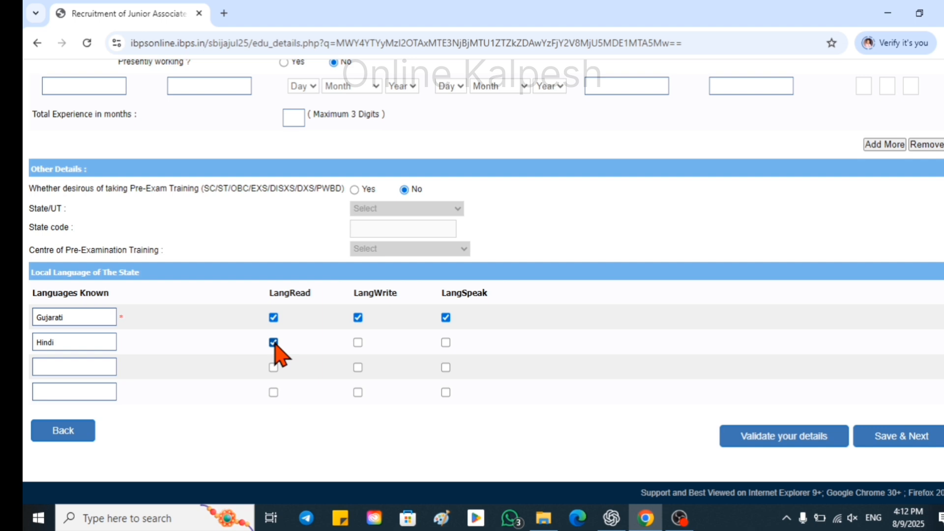
pyautogui.click(359, 343)
pyautogui.click(445, 343)
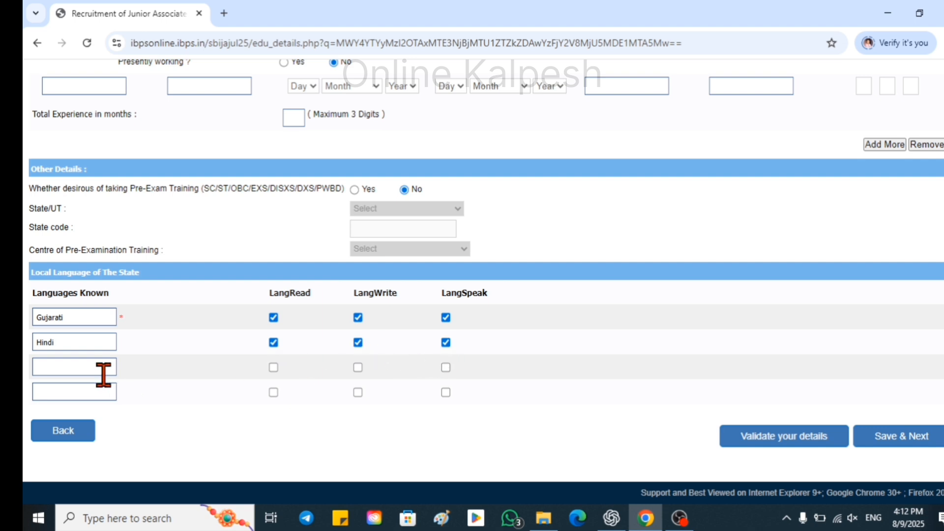
pyautogui.click(76, 372)
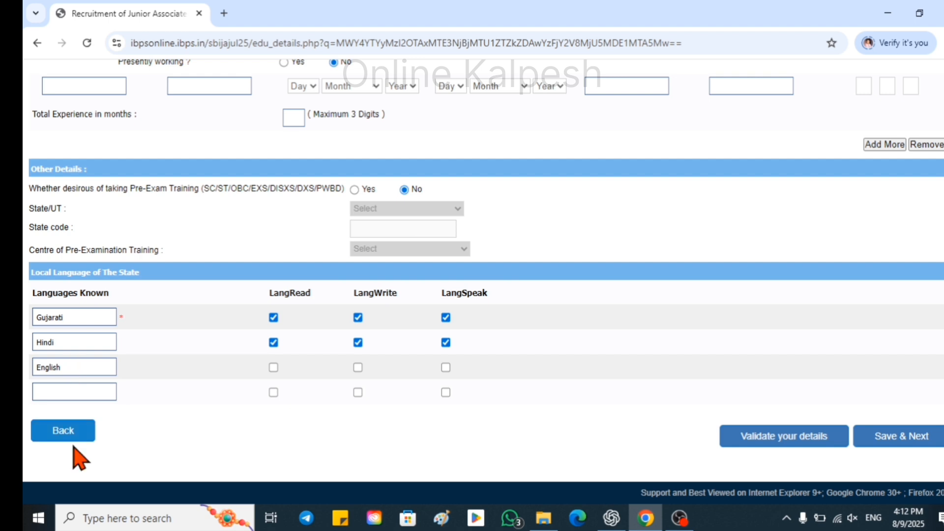
pyautogui.click(274, 368)
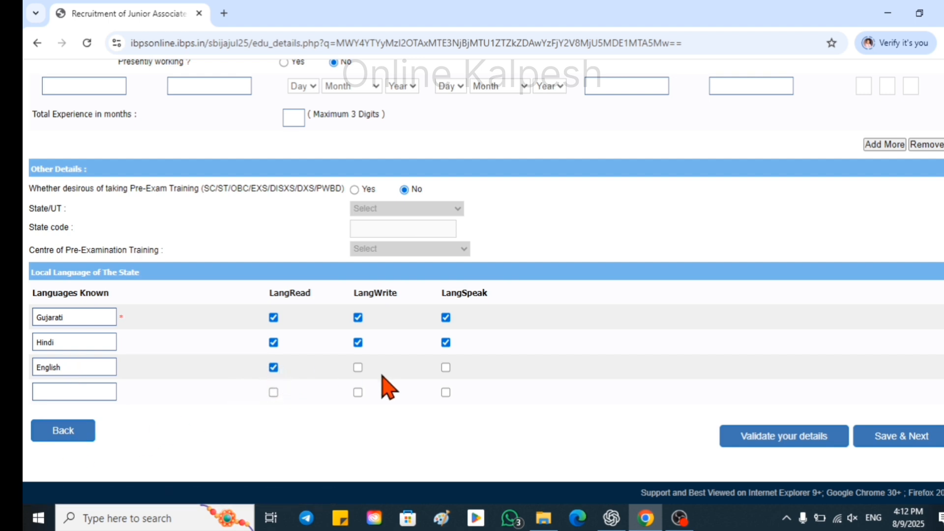
pyautogui.click(358, 367)
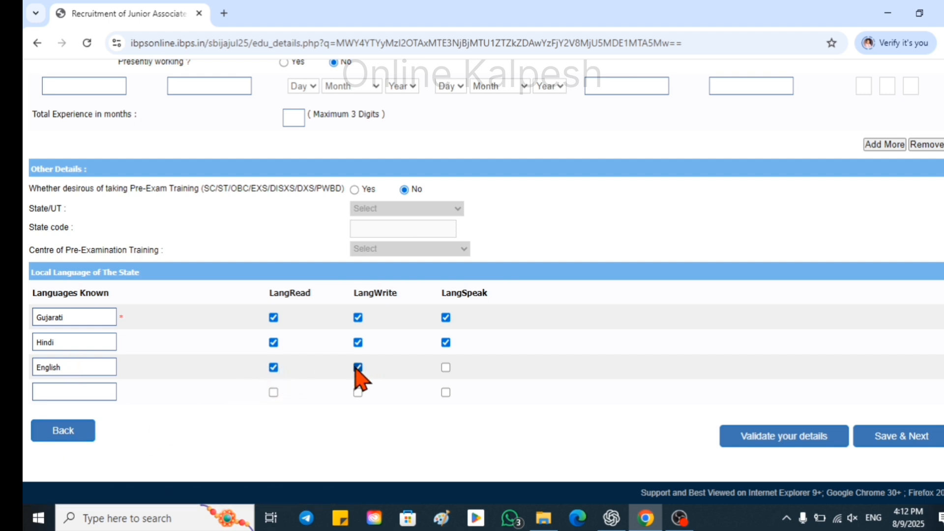
pyautogui.click(446, 367)
pyautogui.click(900, 441)
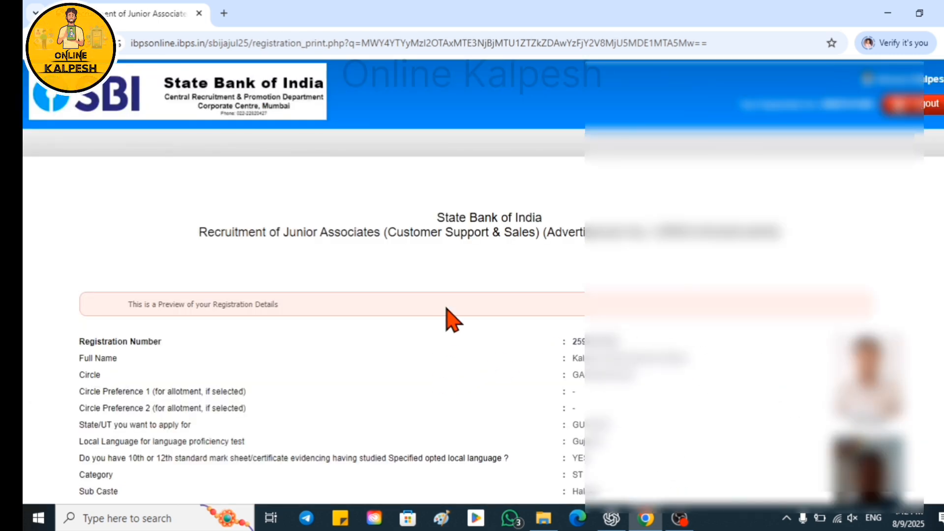
# Agree to the declaration, complete the registration, and accept both confirmation alerts.
pyautogui.scroll(-7, 452, 317)
pyautogui.scroll(-7, 447, 310)
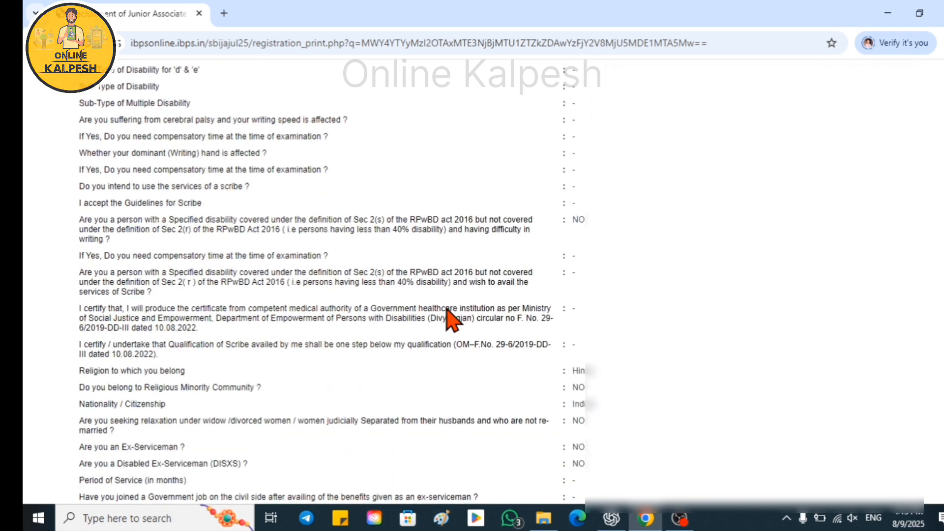
pyautogui.scroll(-15, 446, 307)
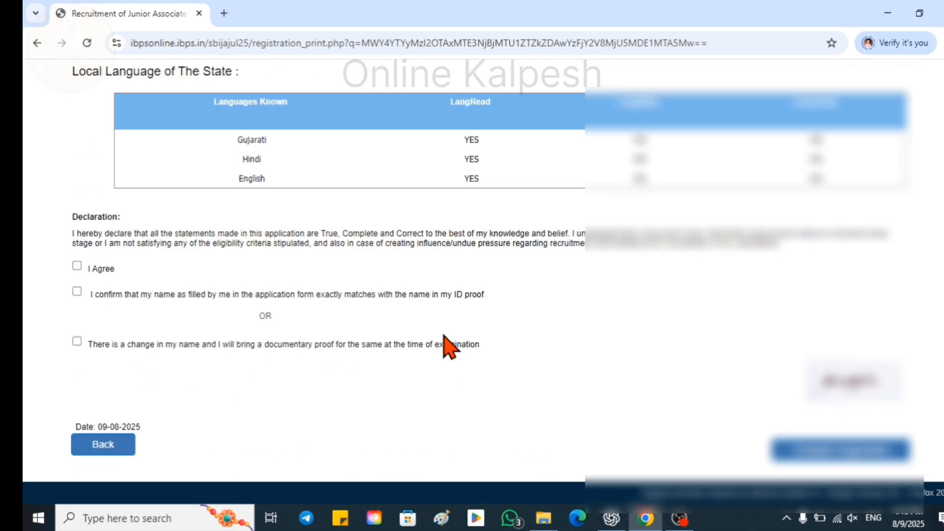
pyautogui.click(77, 265)
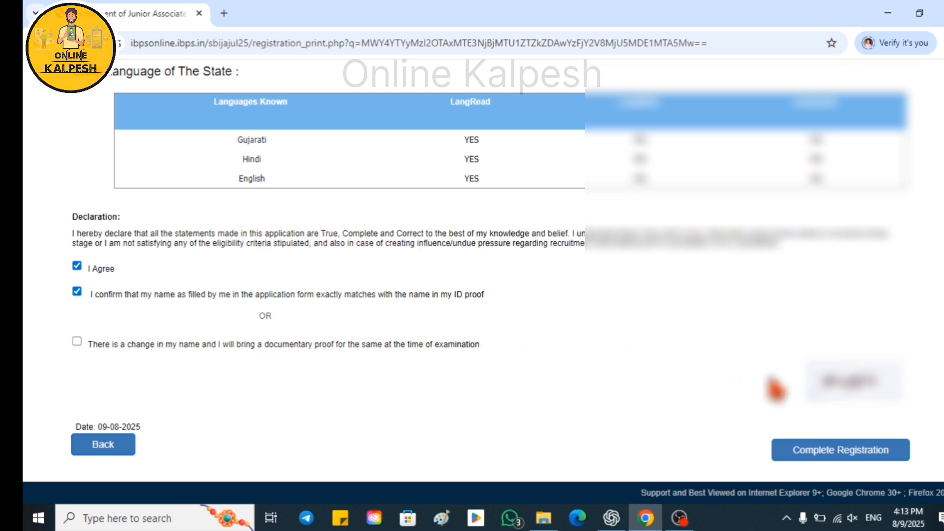
pyautogui.click(843, 452)
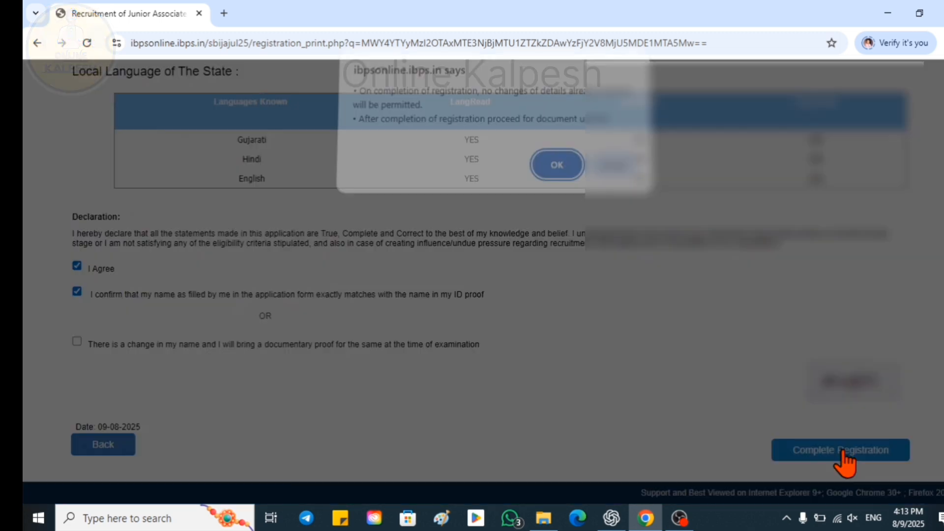
pyautogui.click(558, 174)
pyautogui.click(557, 134)
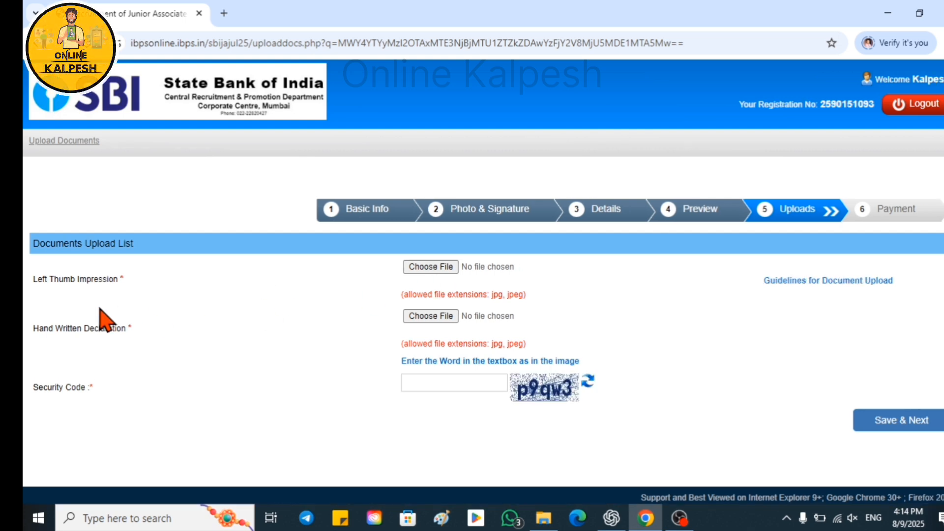
# Upload Thumb.jpg as the thumb impression and Declaration.jpg as the handwritten declaration.
pyautogui.click(431, 267)
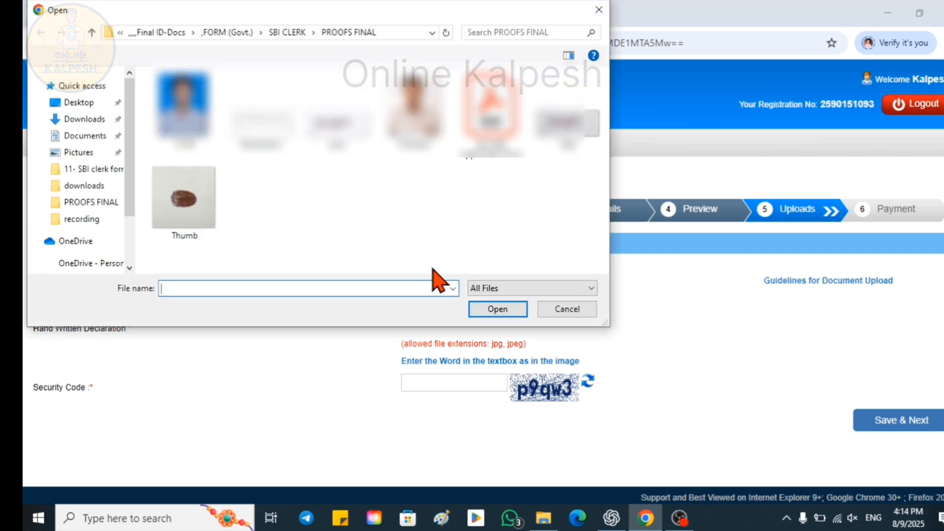
pyautogui.click(183, 196)
pyautogui.click(497, 309)
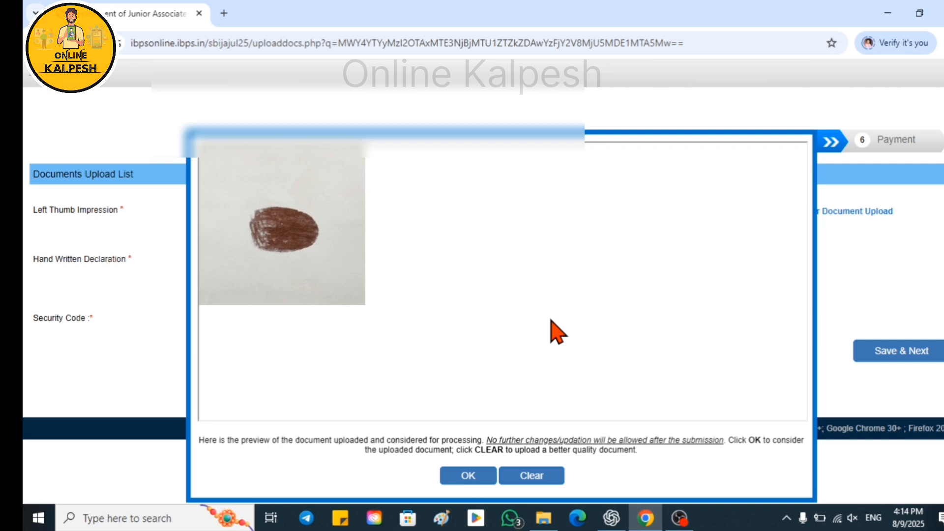
pyautogui.click(468, 477)
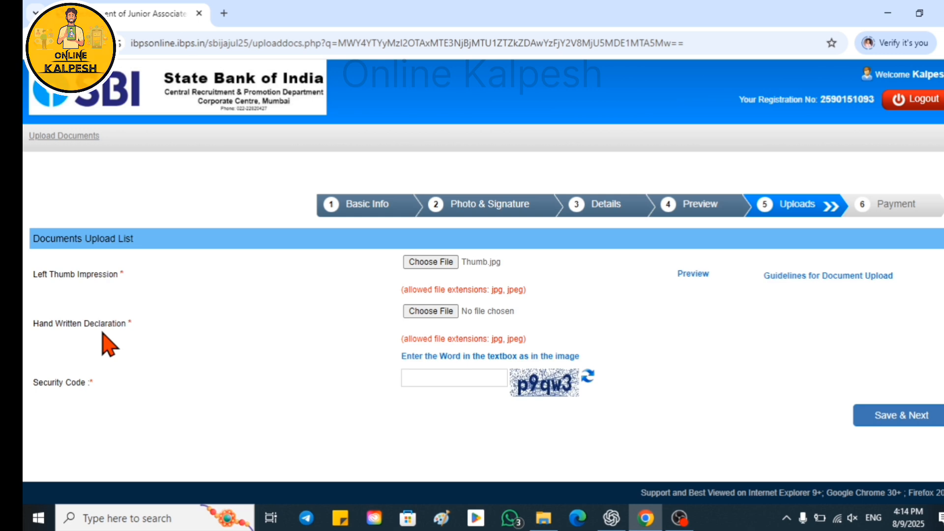
pyautogui.click(430, 312)
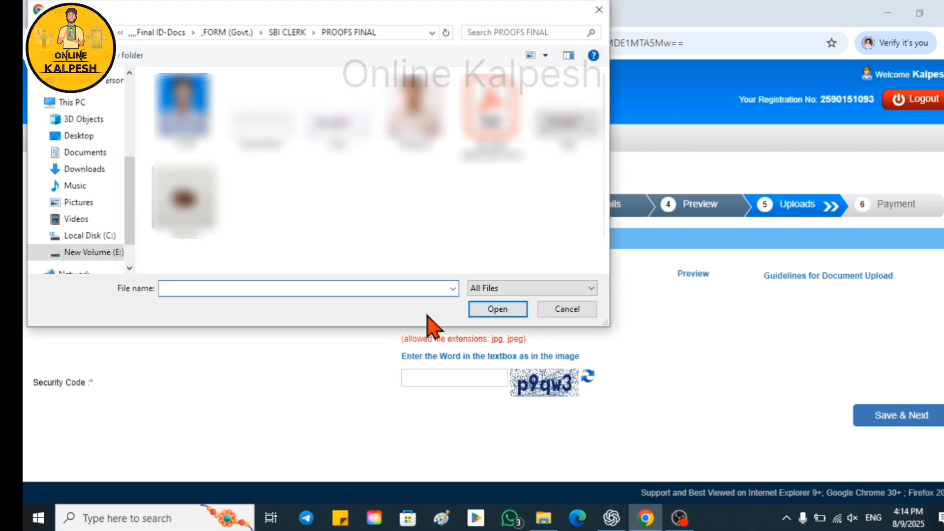
pyautogui.click(261, 116)
pyautogui.click(496, 310)
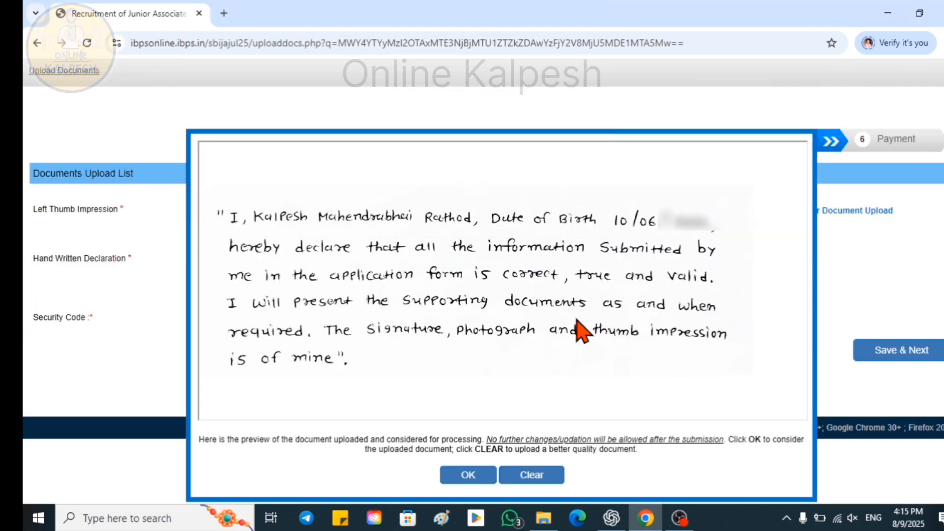
pyautogui.click(465, 479)
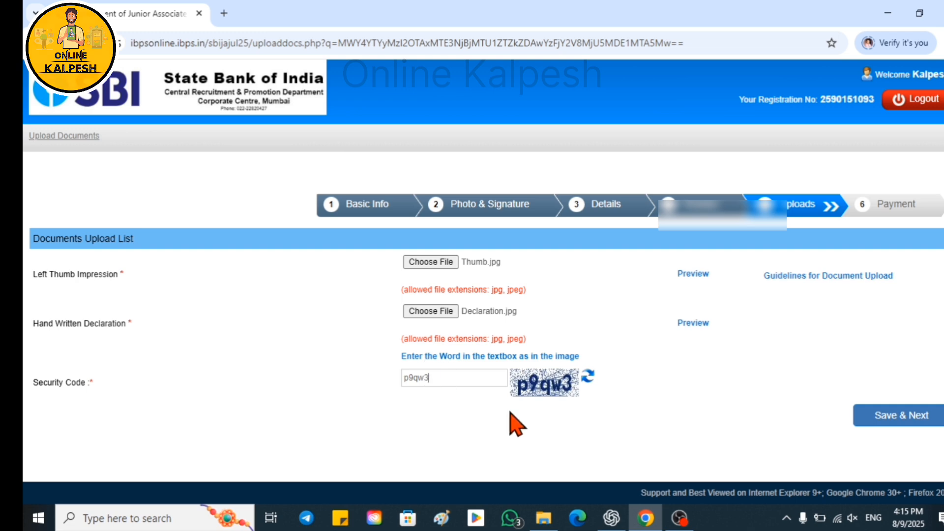
# Submit the uploaded documents and confirm the final submission.
pyautogui.click(896, 422)
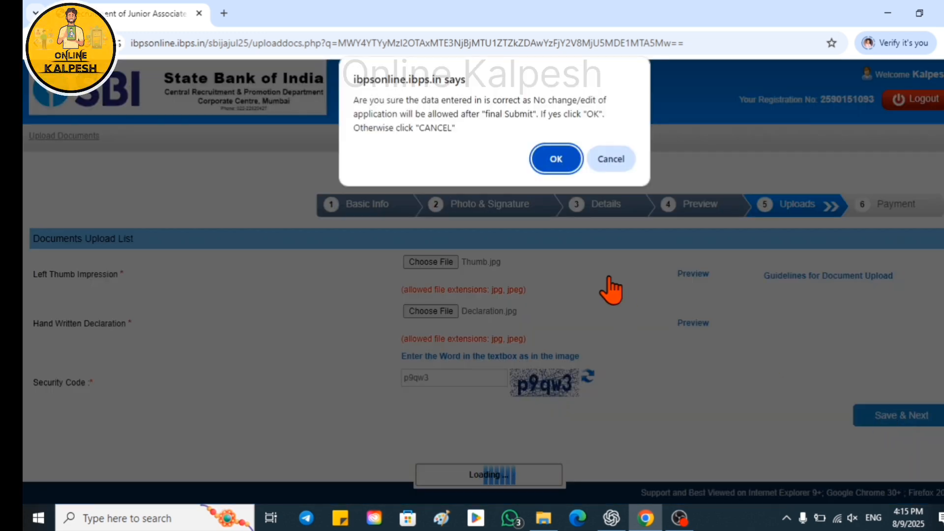
pyautogui.click(556, 167)
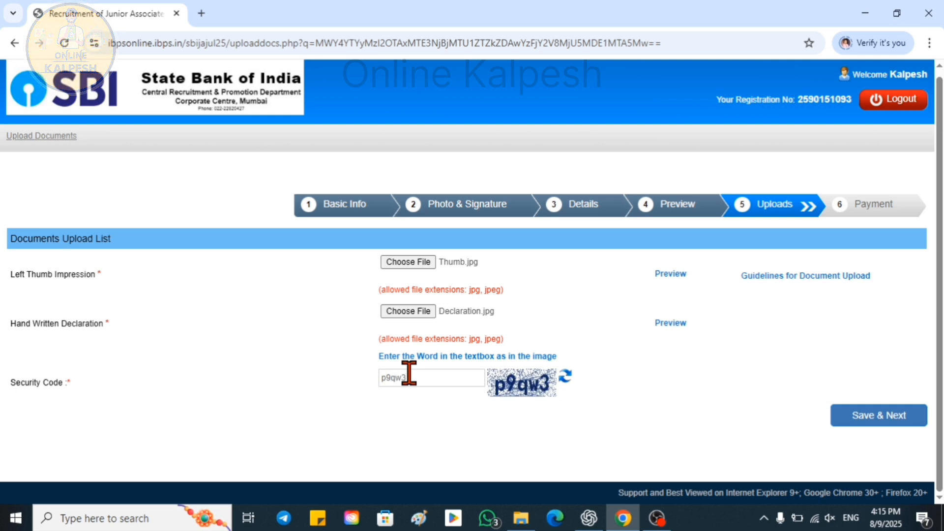
pyautogui.click(871, 419)
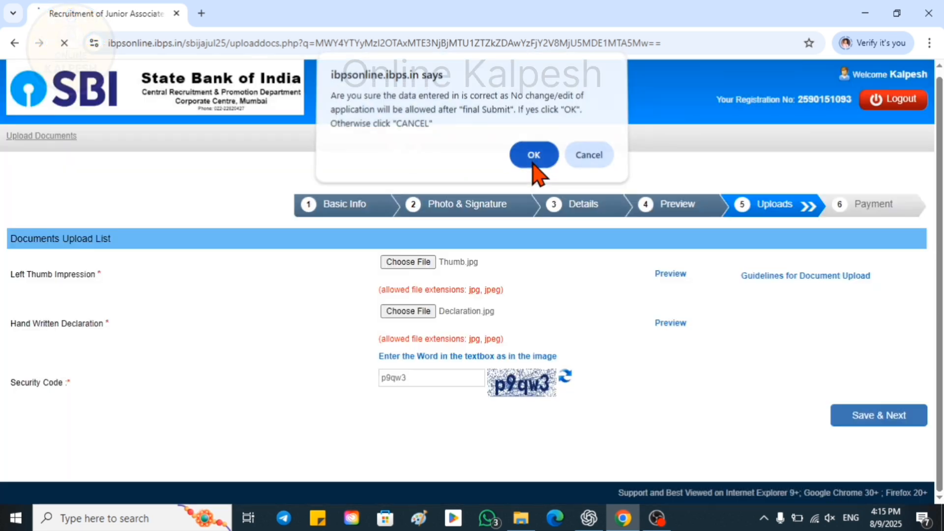
pyautogui.click(533, 160)
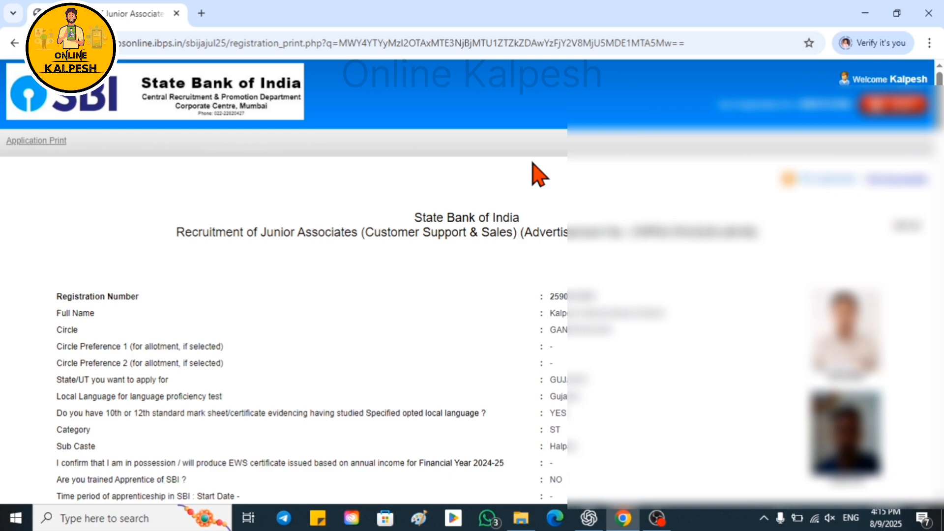
# Print the 6-page application and save it as a PDF file.
pyautogui.scroll(-15, 539, 190)
pyautogui.scroll(15, 539, 192)
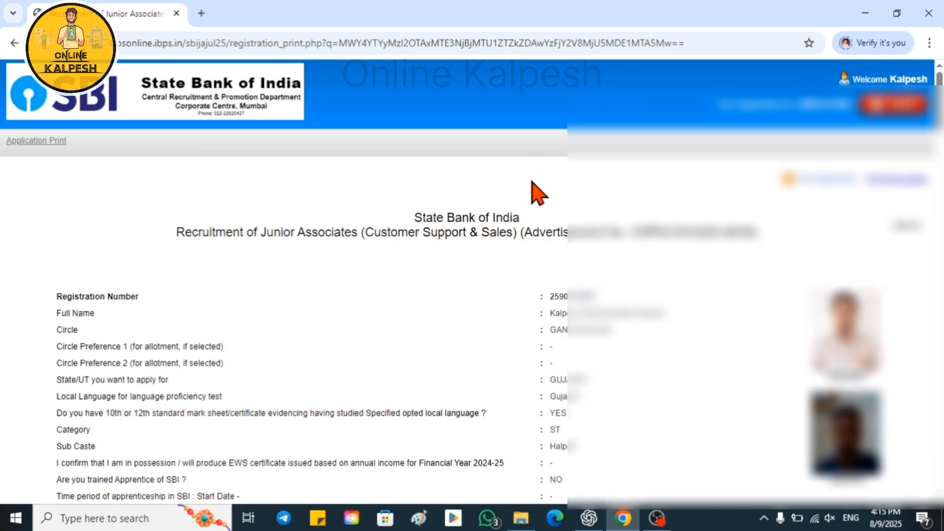
pyautogui.click(824, 181)
pyautogui.scroll(-15, 335, 271)
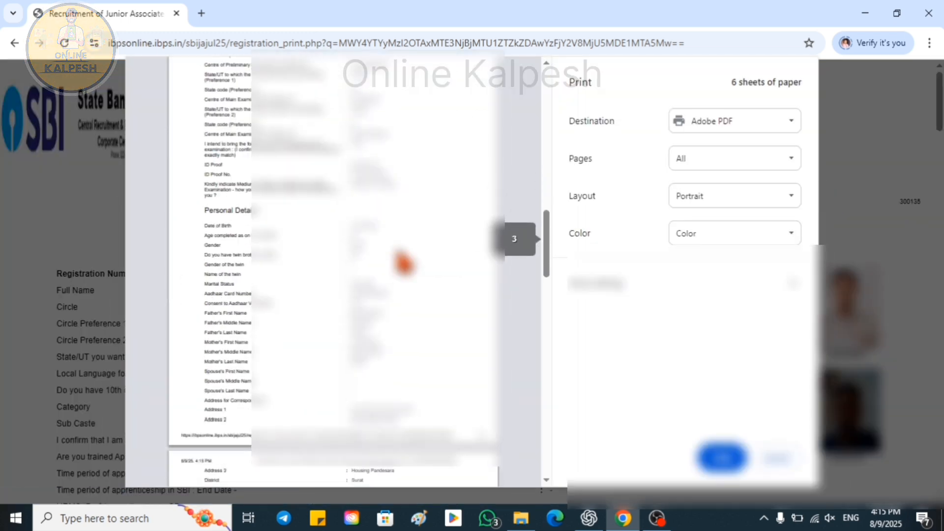
pyautogui.scroll(5, 311, 344)
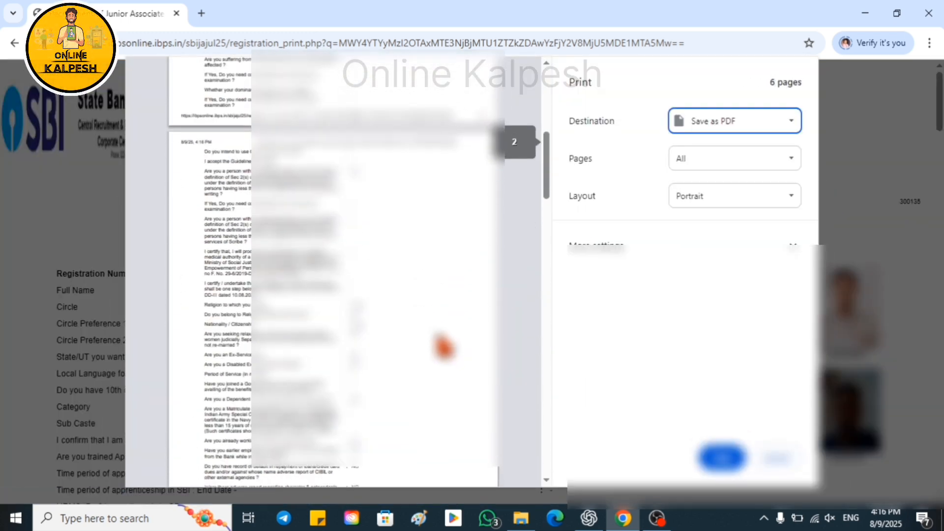
pyautogui.scroll(5, 437, 343)
pyautogui.click(720, 458)
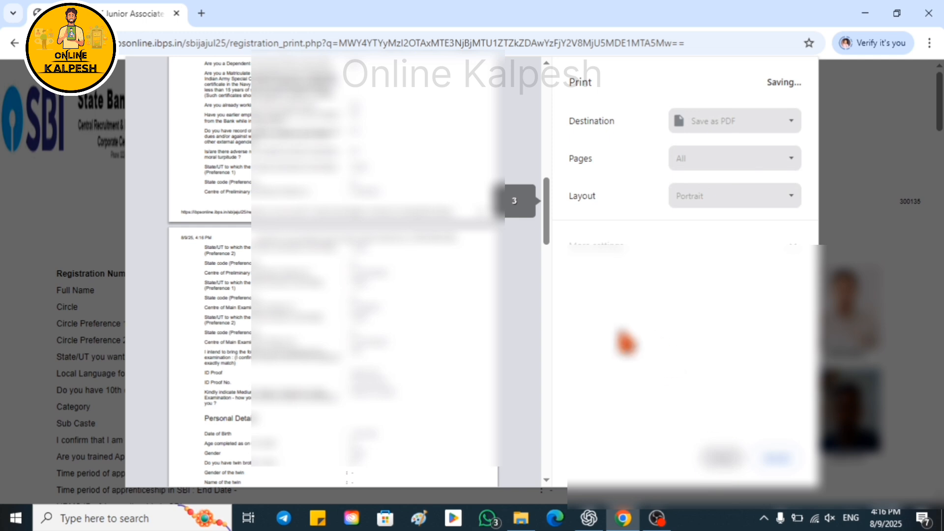